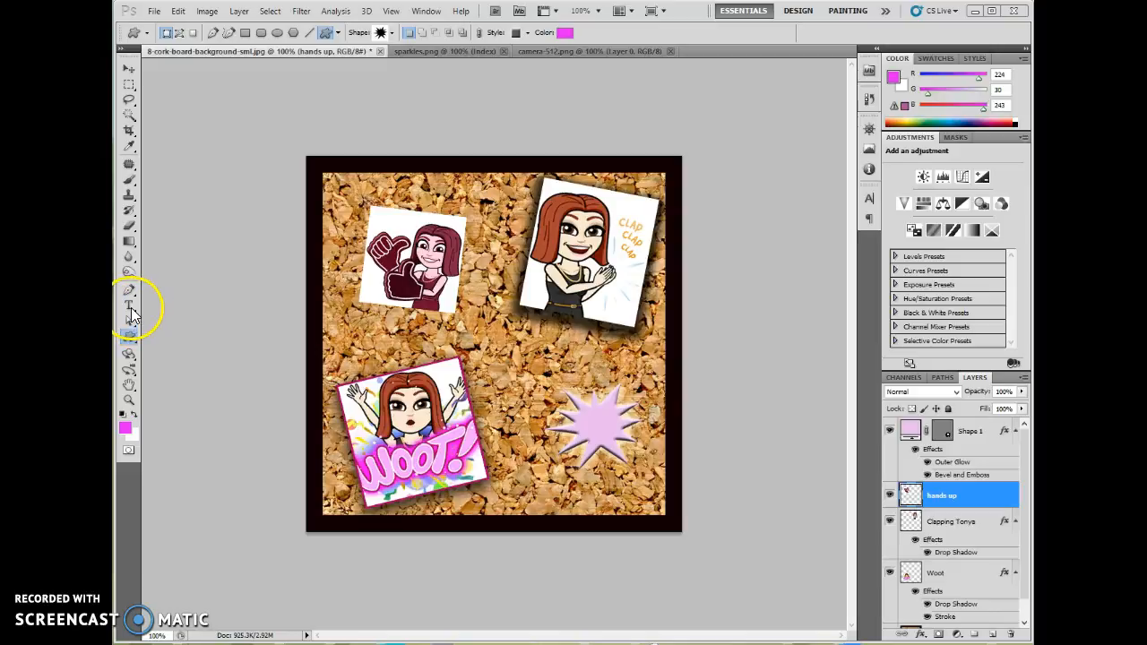
- Set up the Type tool with the Antique Olive Compact font at a size of 30 pt
{"action": "left_click", "coordinate": [130, 309]}
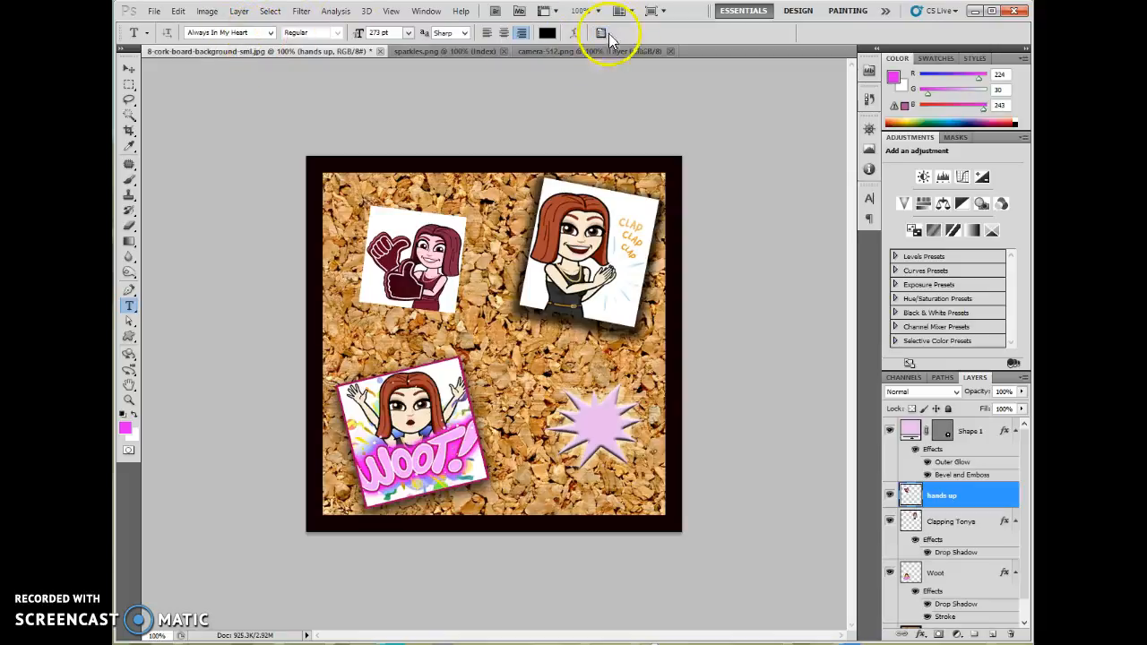
{"action": "left_click", "coordinate": [130, 69]}
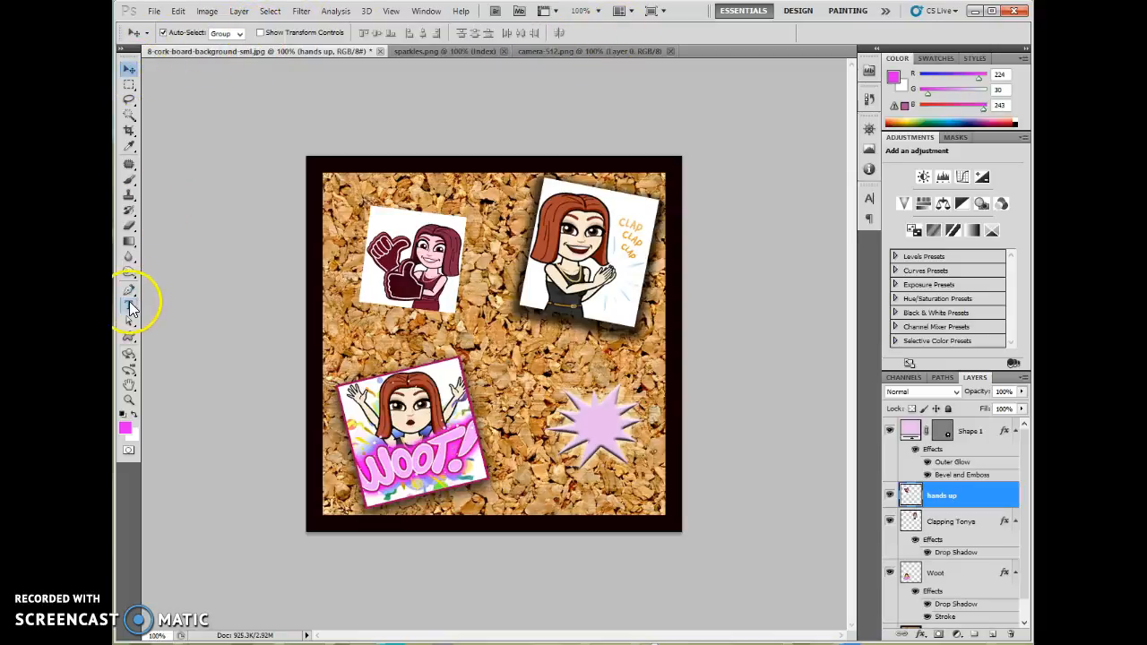
{"action": "left_click", "coordinate": [130, 305]}
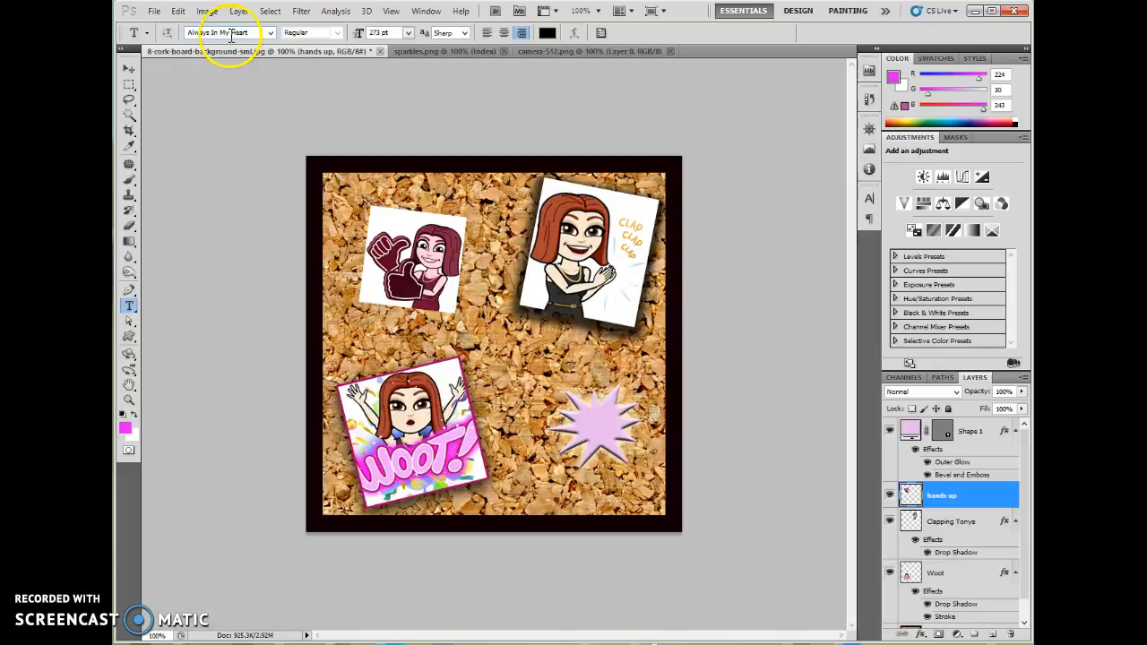
{"action": "left_click", "coordinate": [270, 32]}
{"action": "left_click", "coordinate": [272, 35]}
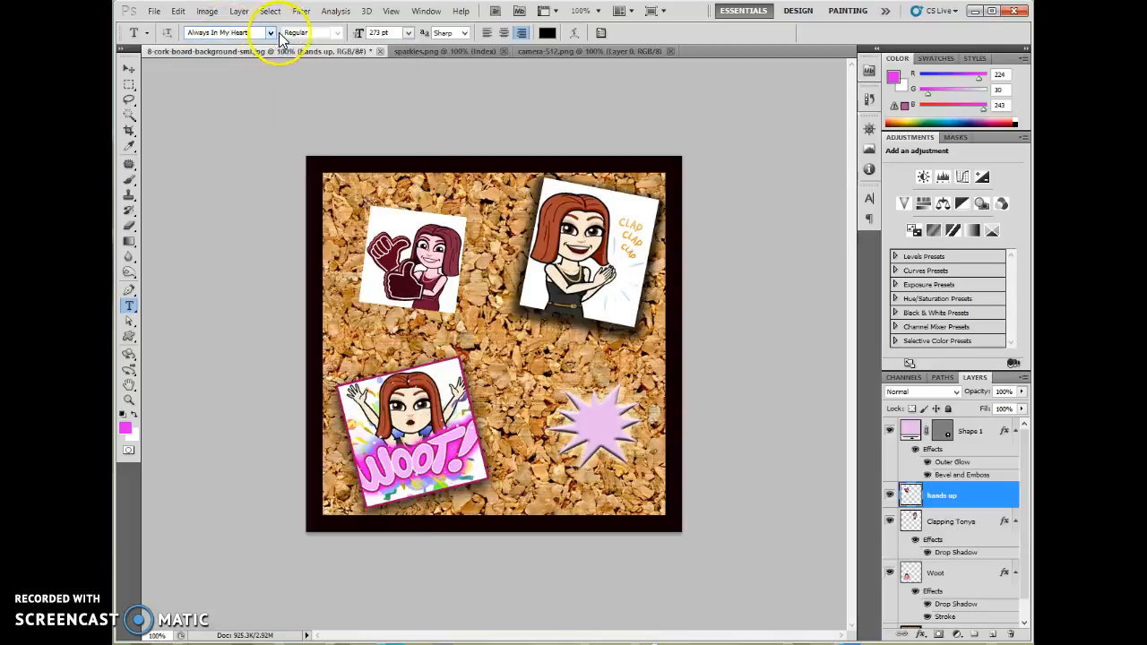
{"action": "left_click", "coordinate": [406, 35]}
{"action": "left_click", "coordinate": [407, 36]}
{"action": "left_click_drag", "start_coordinate": [359, 36], "coordinate": [354, 35]}
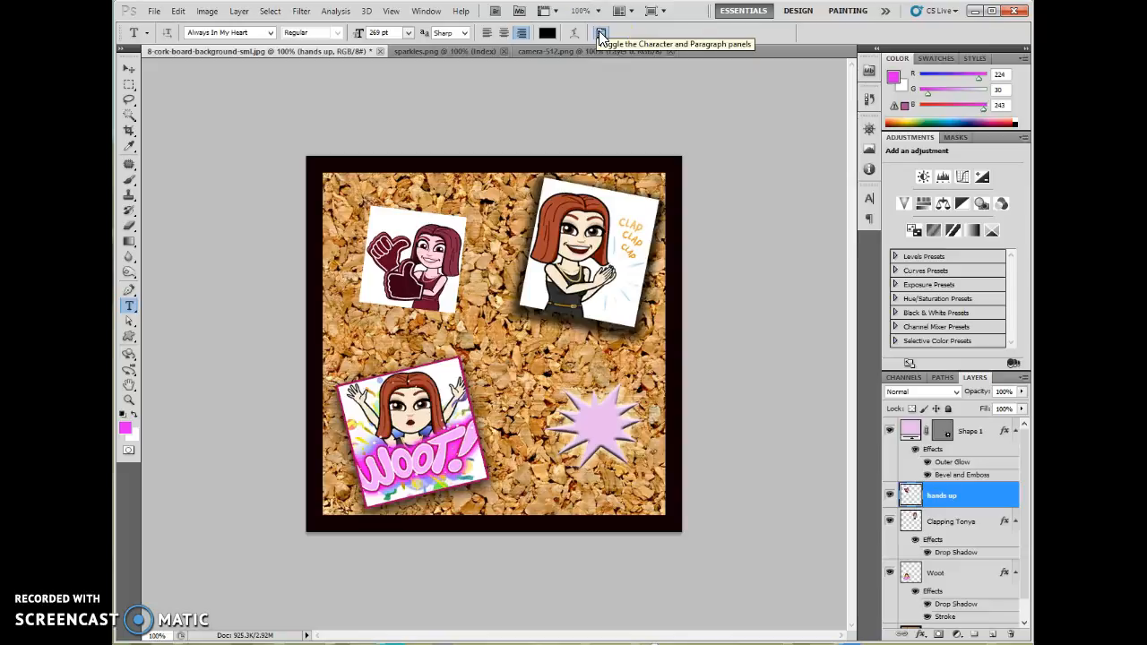
{"action": "left_click", "coordinate": [270, 33]}
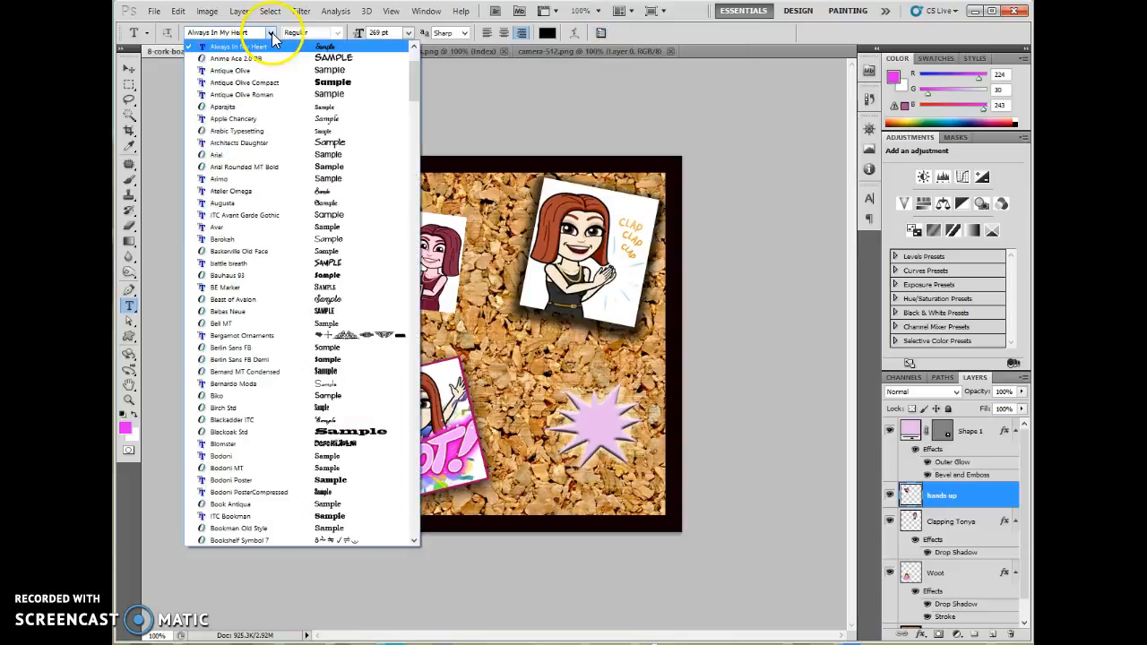
{"action": "left_click", "coordinate": [325, 83]}
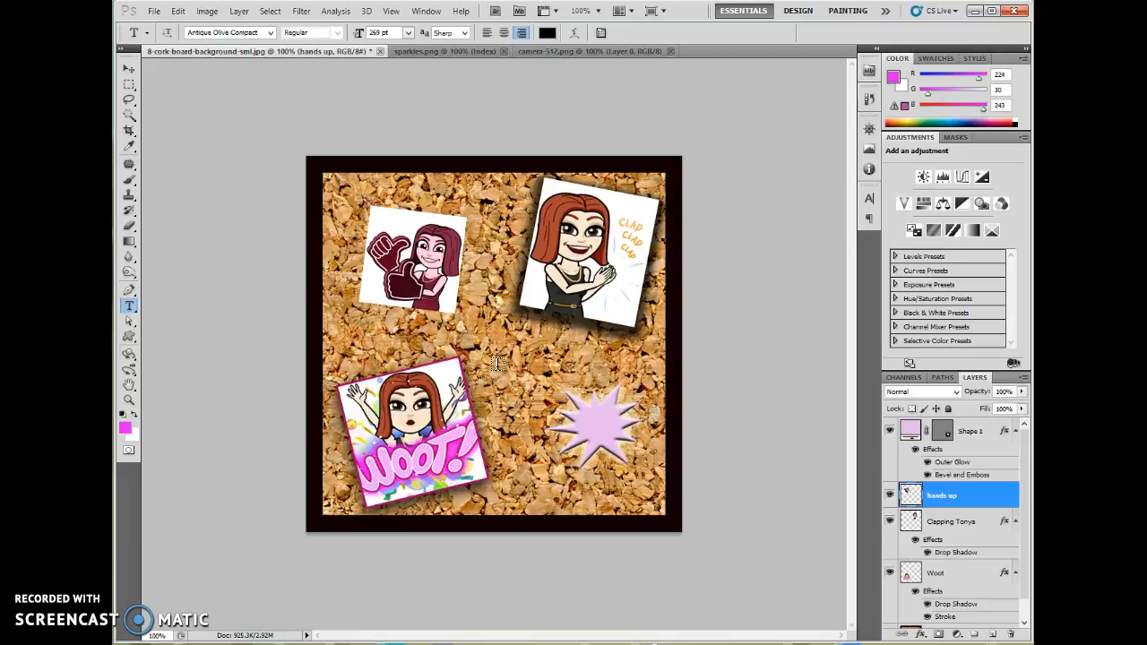
{"action": "left_click", "coordinate": [499, 362]}
{"action": "left_click", "coordinate": [405, 33]}
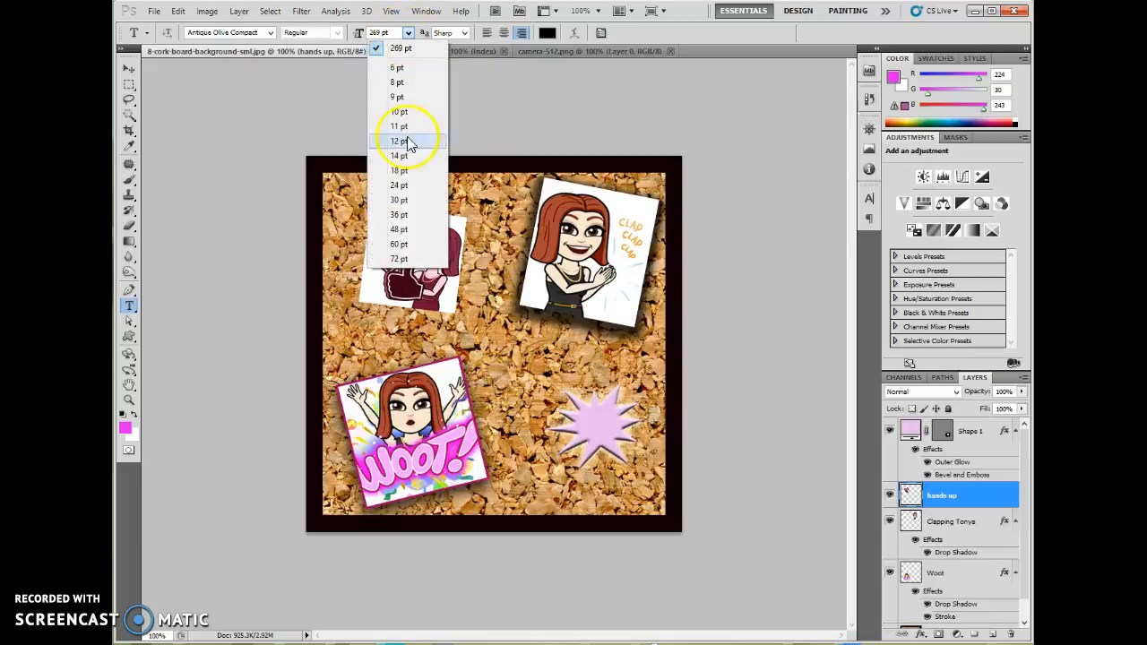
{"action": "left_click", "coordinate": [397, 198]}
- Add the first name as centre-aligned text on the corkboard and place it just above the thumbs-up picture
{"action": "left_click", "coordinate": [505, 378]}
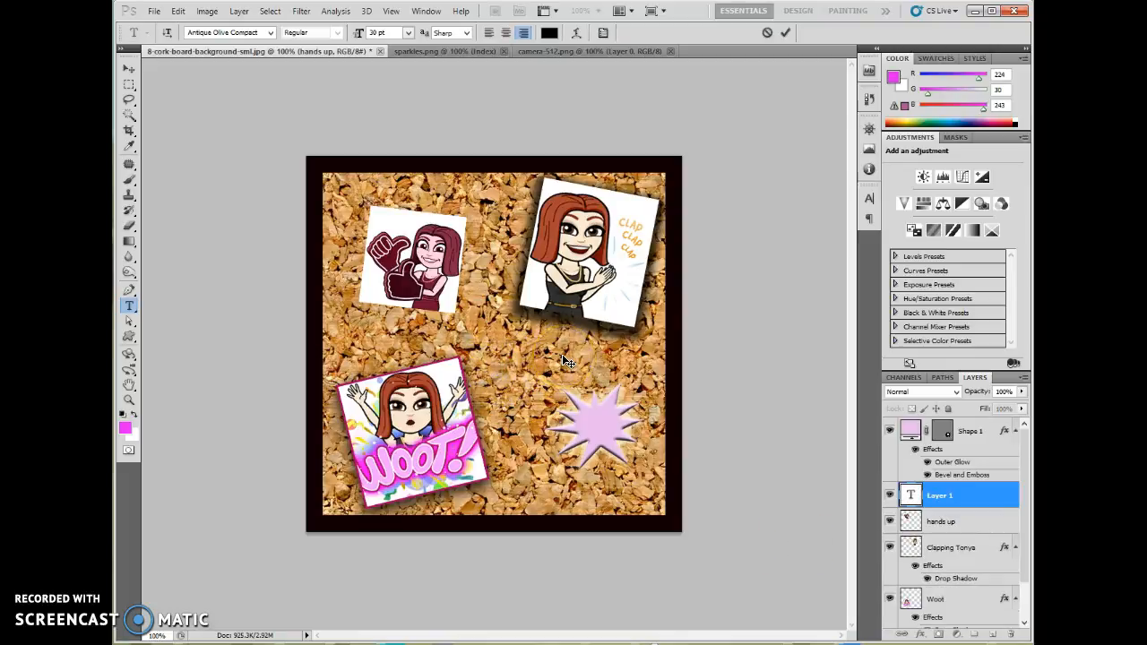
{"action": "type", "text": "Tonya"}
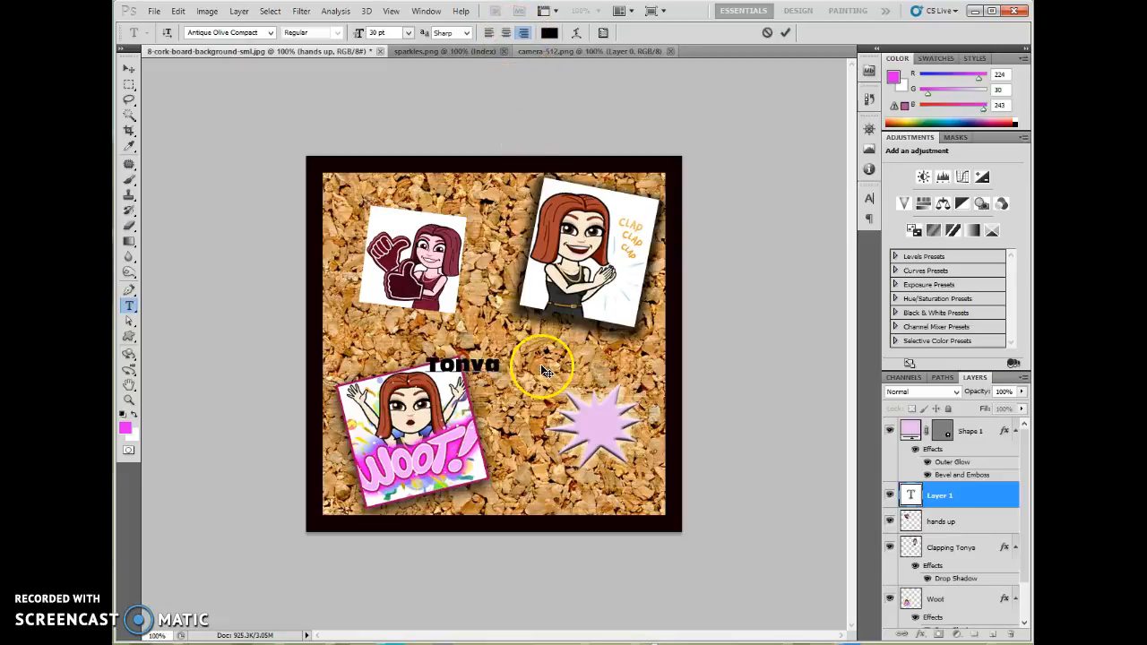
{"action": "left_click", "coordinate": [507, 36]}
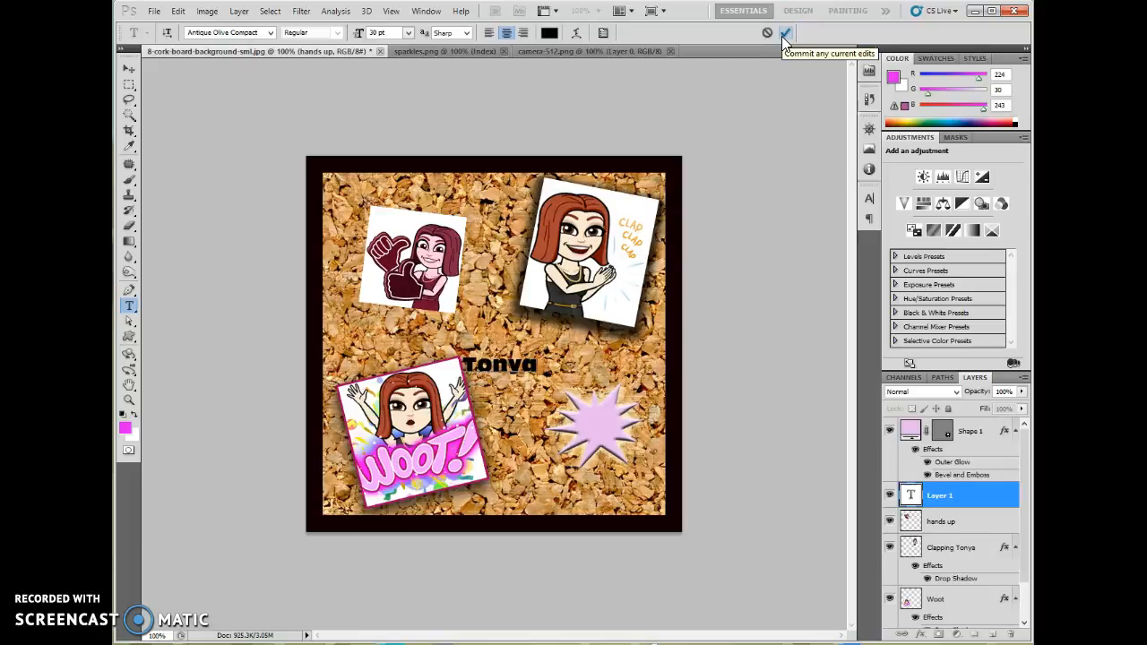
{"action": "double_click", "coordinate": [502, 364]}
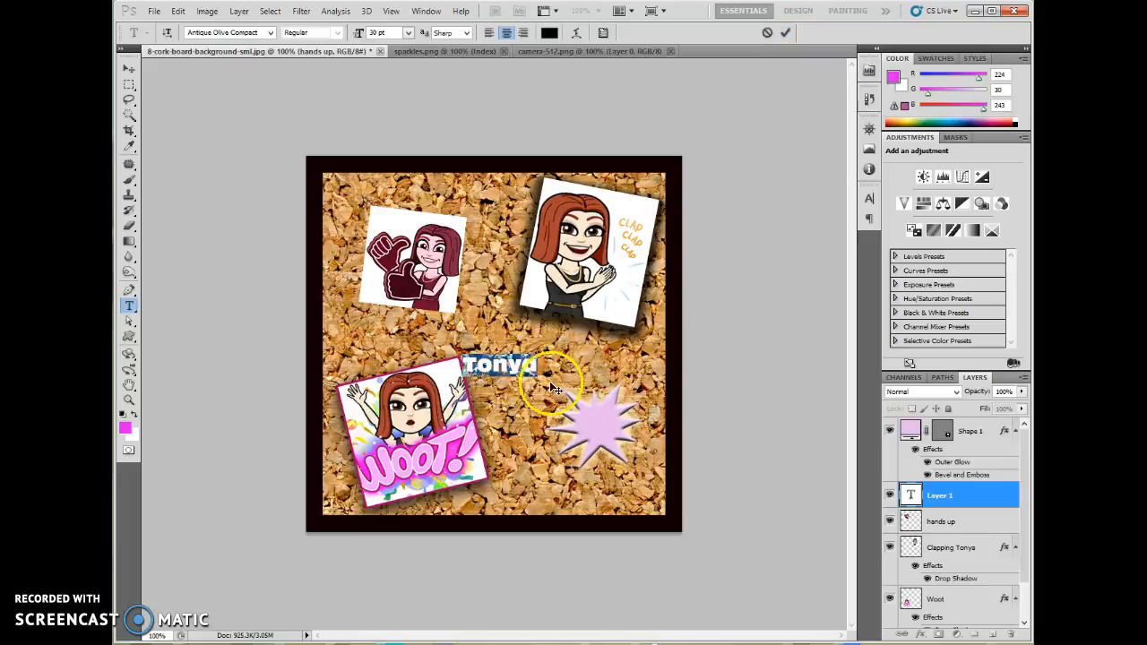
{"action": "left_click", "coordinate": [505, 368]}
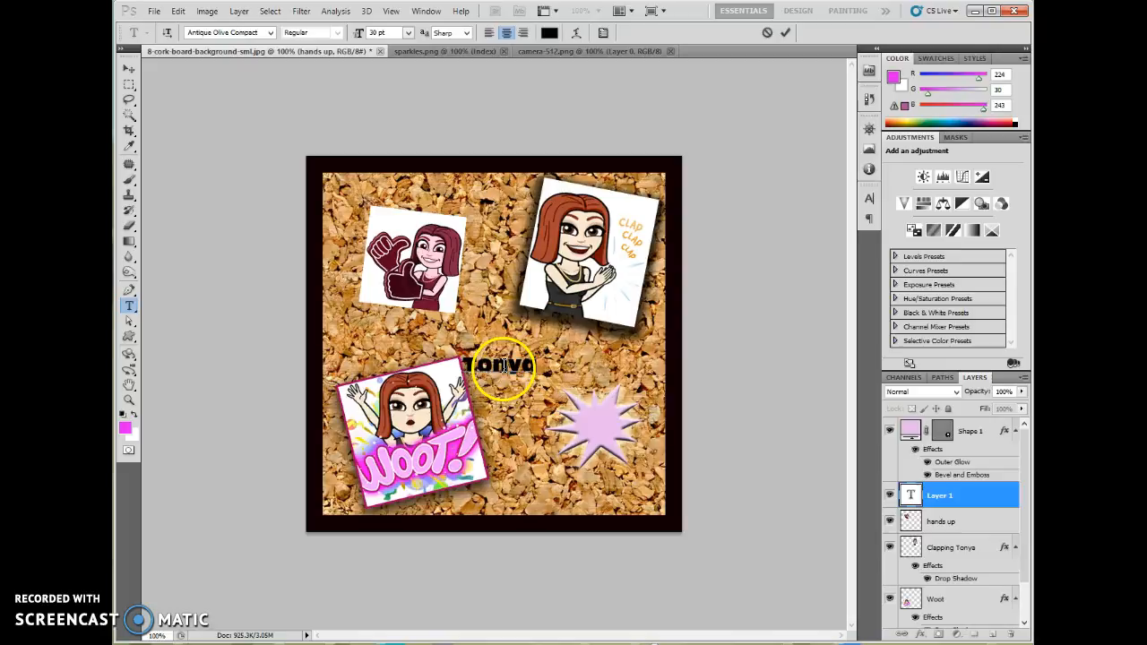
{"action": "left_click", "coordinate": [785, 36]}
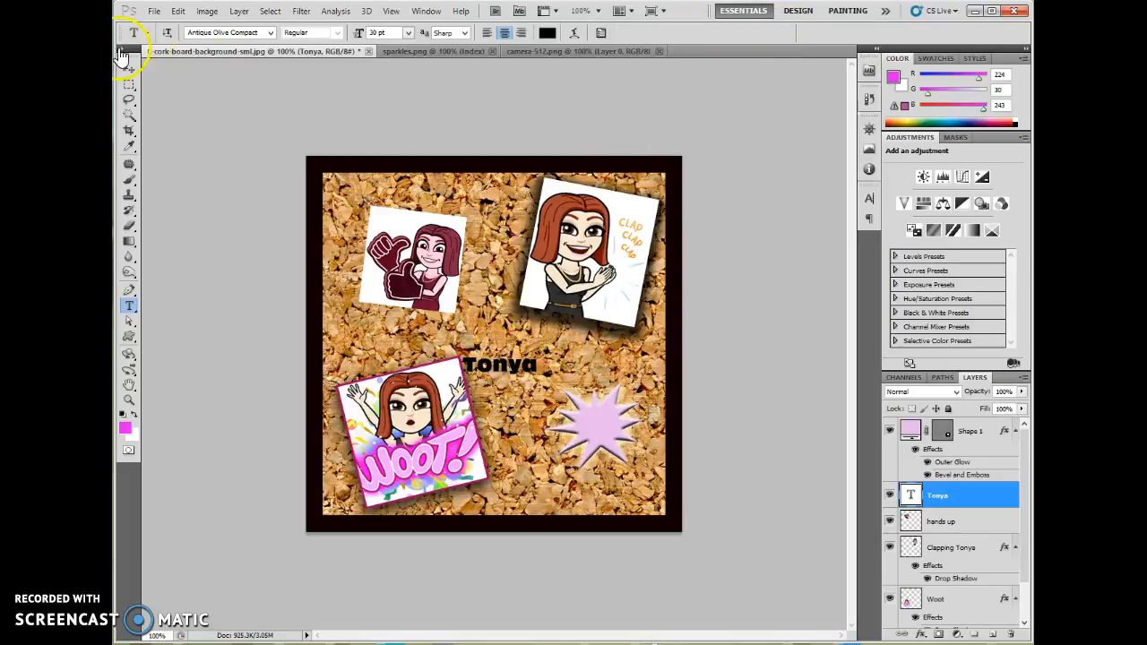
{"action": "left_click", "coordinate": [128, 72]}
{"action": "left_click_drag", "start_coordinate": [493, 369], "coordinate": [395, 215]}
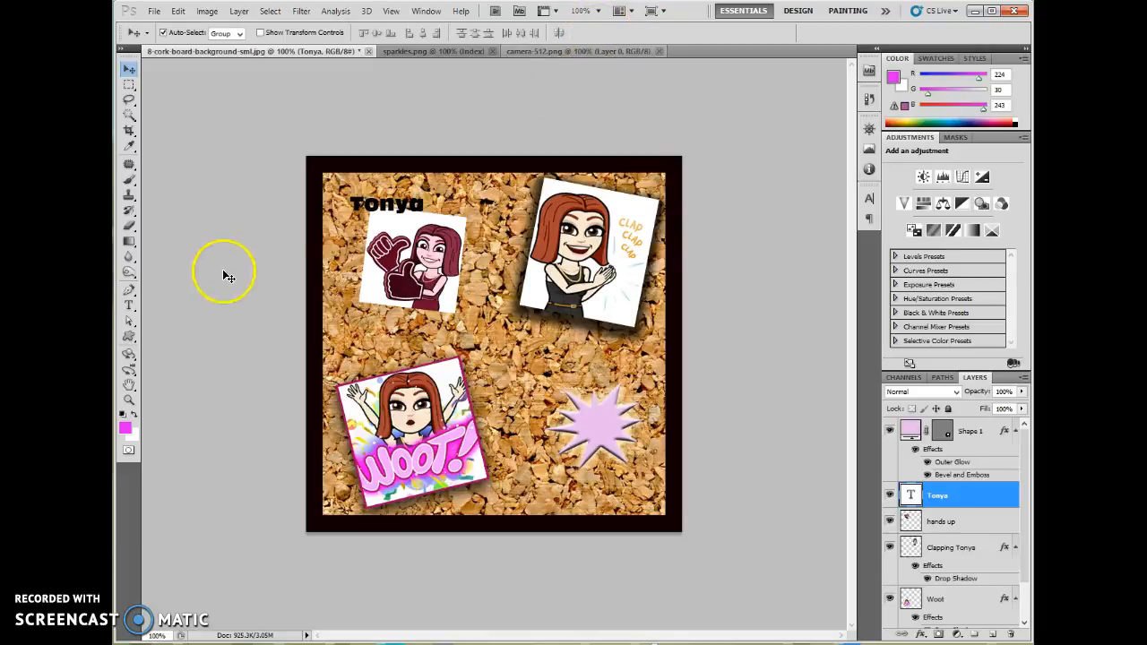
- Try the Arc, Arch and Flag warps on the name text, and apply the horizontal Rise warp with a +37% bend
{"action": "left_click", "coordinate": [129, 305]}
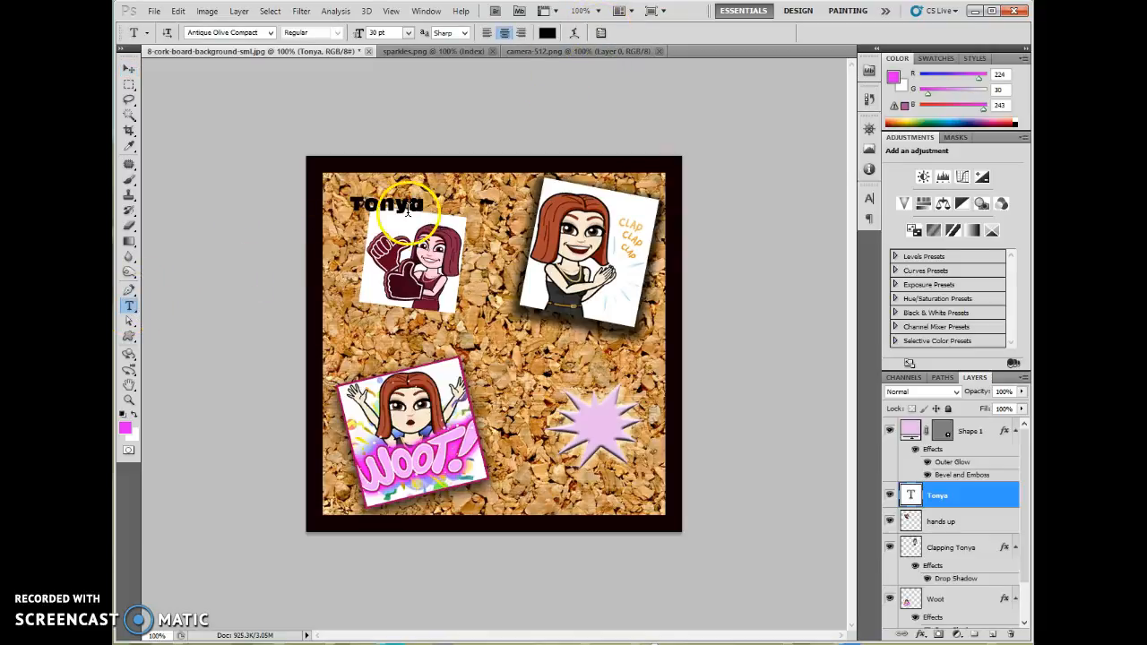
{"action": "left_click", "coordinate": [573, 35]}
{"action": "left_click_drag", "start_coordinate": [1008, 118], "coordinate": [763, 56]}
{"action": "left_click", "coordinate": [762, 77]}
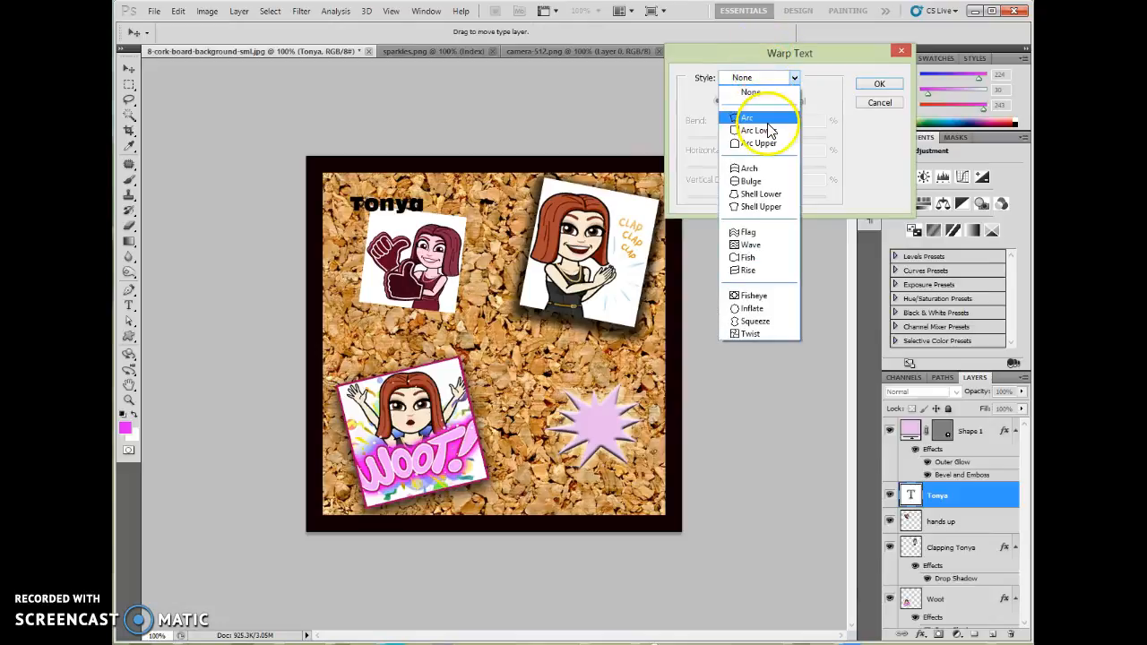
{"action": "left_click", "coordinate": [761, 118]}
{"action": "left_click", "coordinate": [761, 79]}
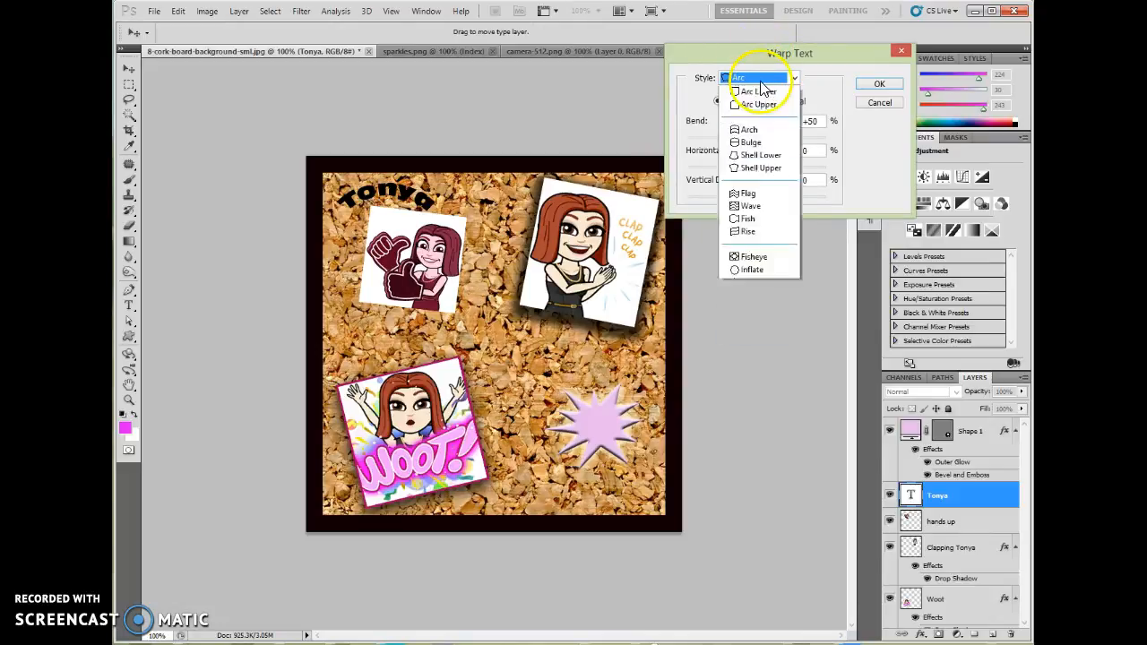
{"action": "left_click", "coordinate": [751, 169]}
{"action": "left_click", "coordinate": [758, 81]}
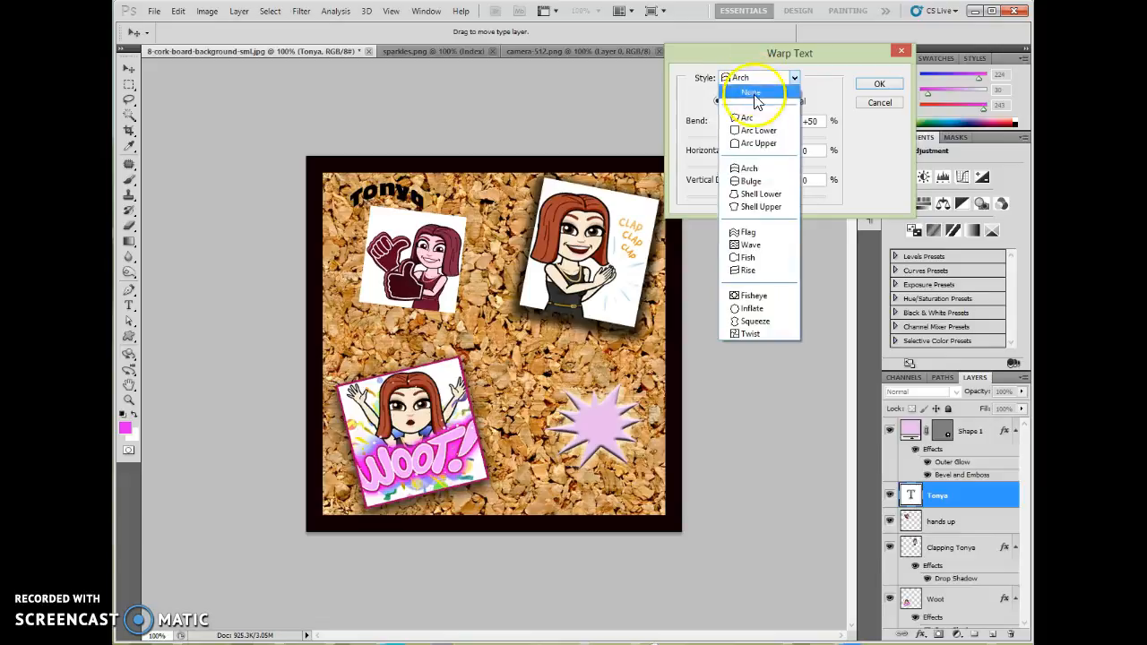
{"action": "left_click", "coordinate": [747, 232]}
{"action": "left_click", "coordinate": [758, 79]}
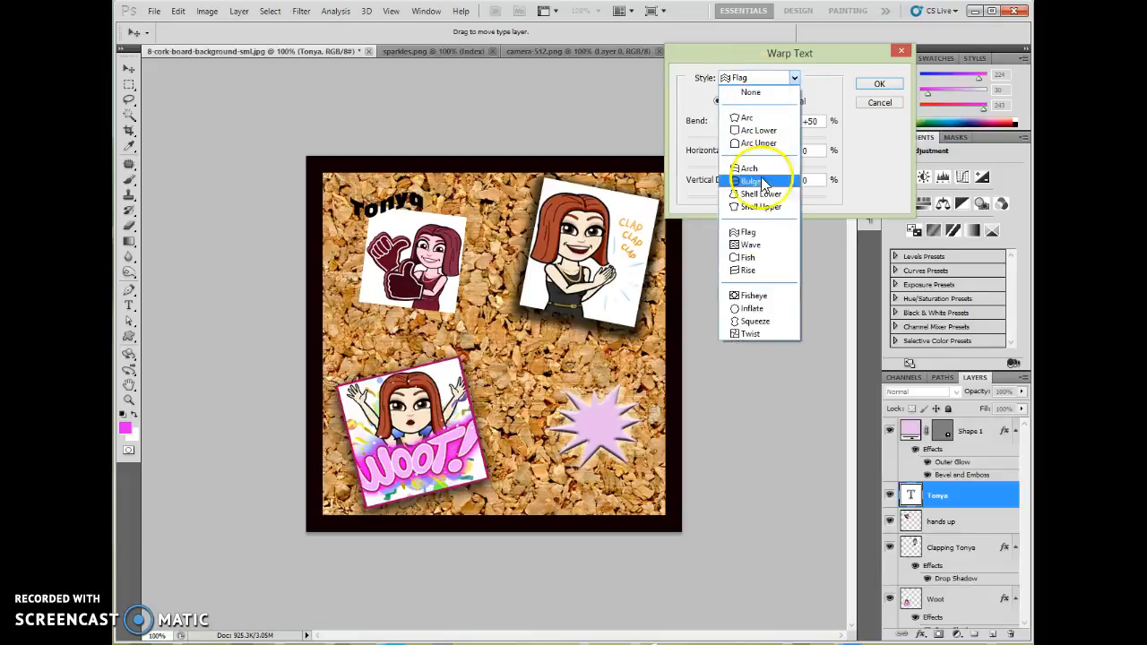
{"action": "left_click", "coordinate": [760, 270]}
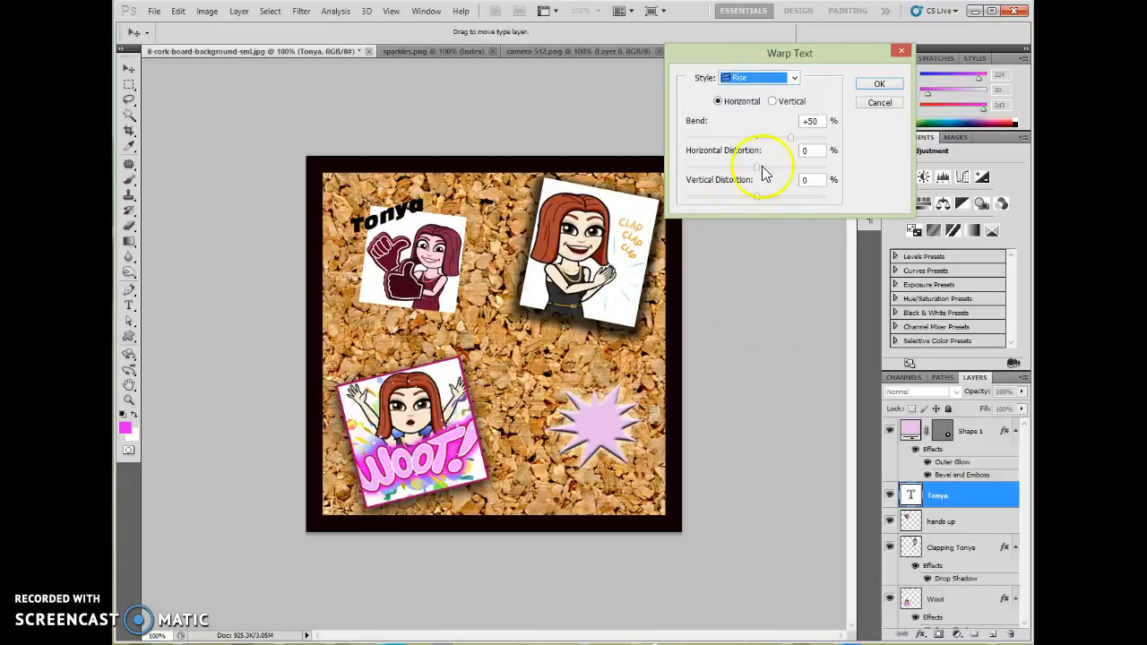
{"action": "mouse_move", "coordinate": [790, 138]}
{"action": "left_mouse_down"}
{"action": "mouse_move", "coordinate": [750, 135]}
{"action": "mouse_move", "coordinate": [781, 136]}
{"action": "left_mouse_up"}
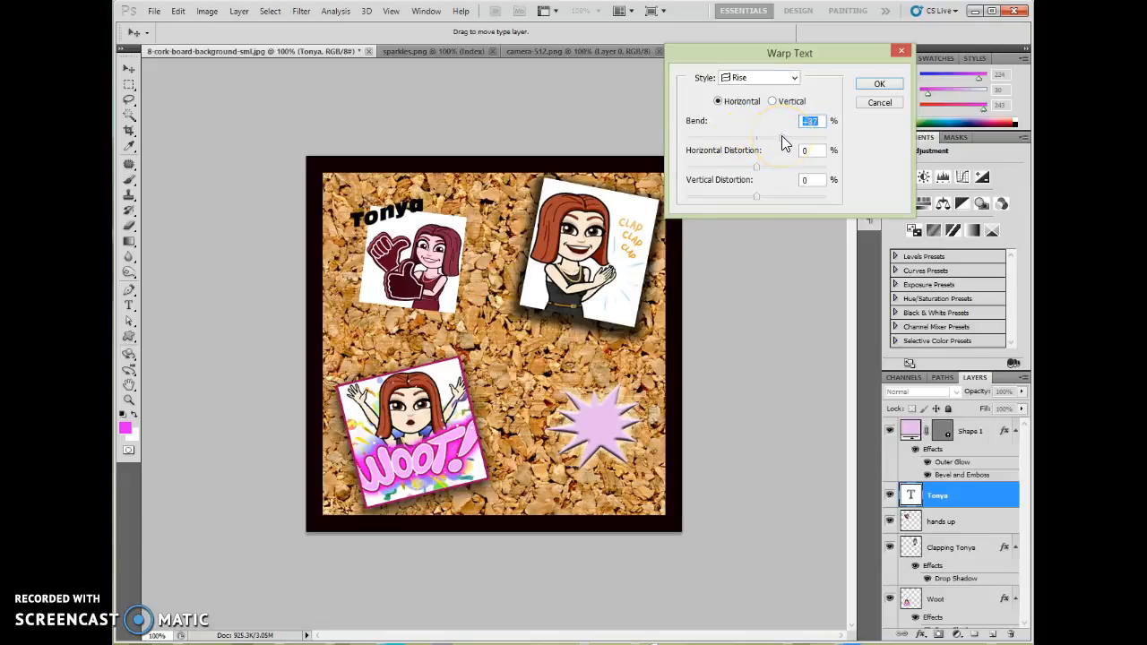
{"action": "left_click", "coordinate": [880, 83]}
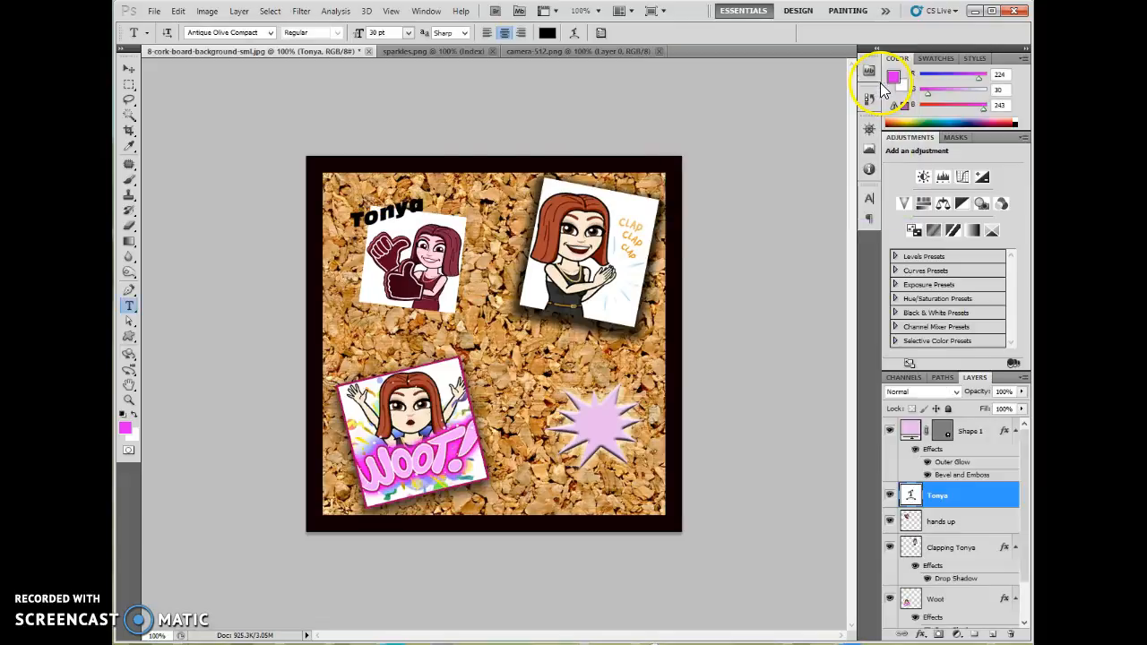
- Free-transform the name text to about 245% width, 253% height and 25° rotation, placing it across the middle of the corkboard
{"action": "left_click", "coordinate": [367, 224]}
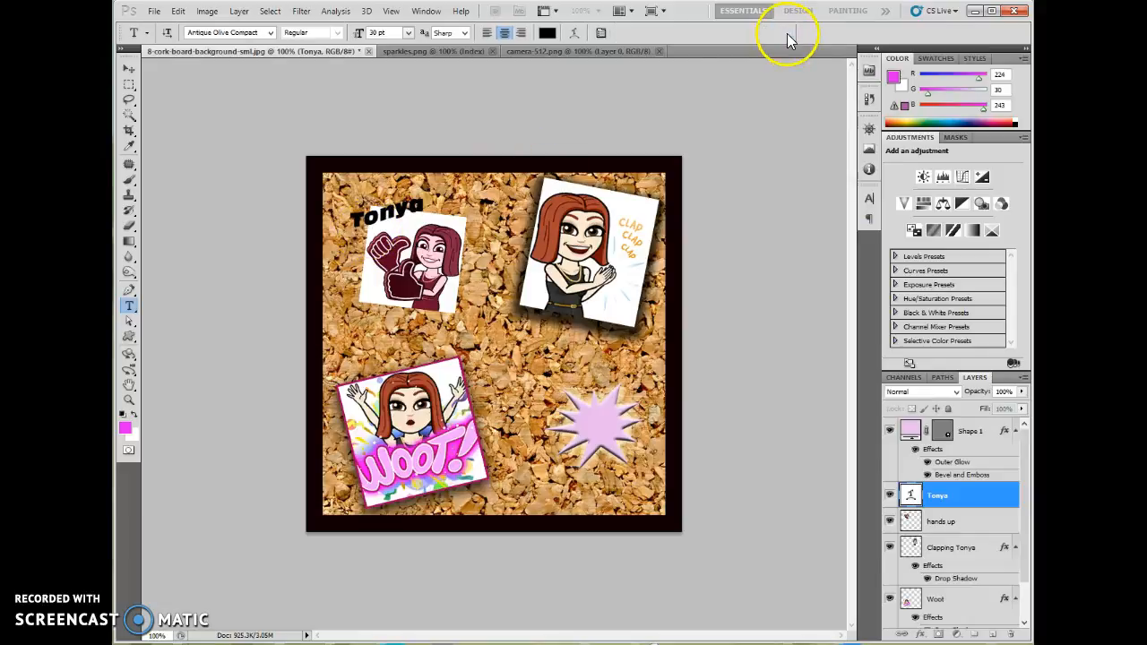
{"action": "left_click", "coordinate": [129, 69]}
{"action": "left_click_drag", "start_coordinate": [417, 234], "coordinate": [540, 240]}
{"action": "key", "text": "ctrl+t"}
{"action": "left_click_drag", "start_coordinate": [481, 210], "coordinate": [501, 361]}
{"action": "left_click", "coordinate": [785, 33]}
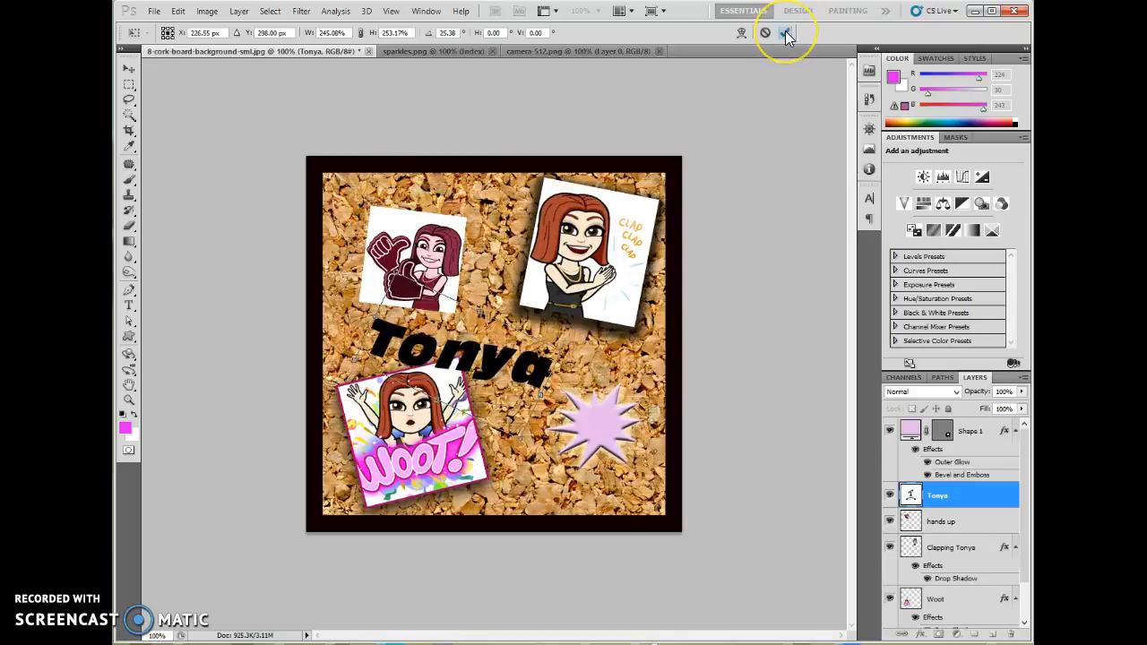
{"action": "left_click", "coordinate": [456, 368]}
{"action": "left_click_drag", "start_coordinate": [456, 369], "coordinate": [448, 355]}
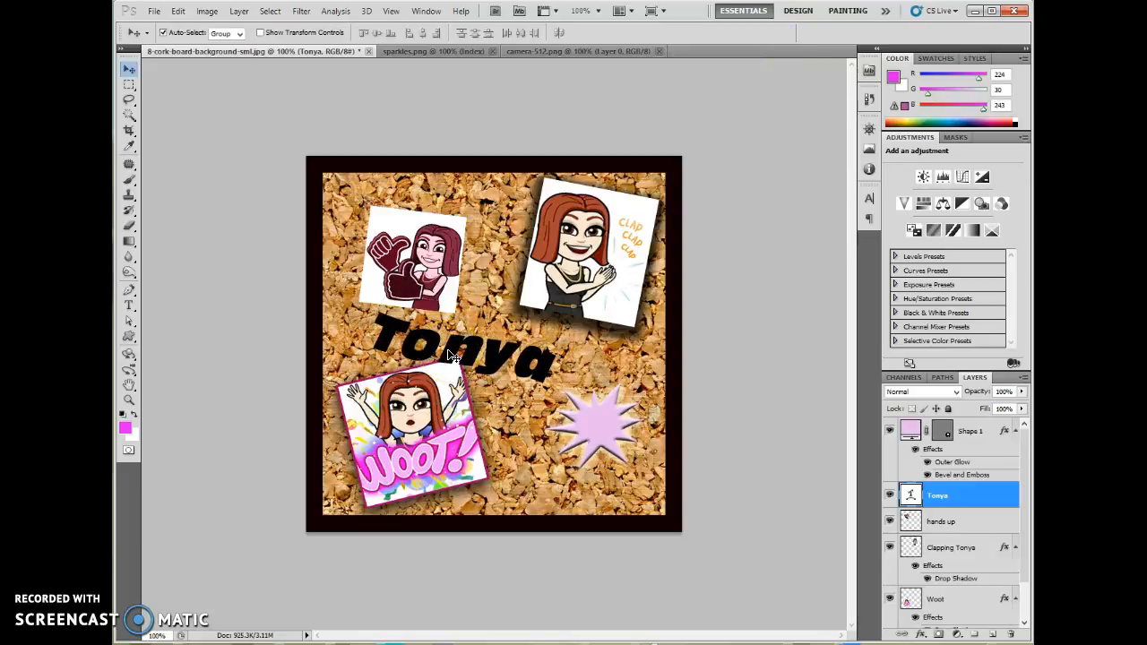
{"action": "left_click", "coordinate": [129, 305]}
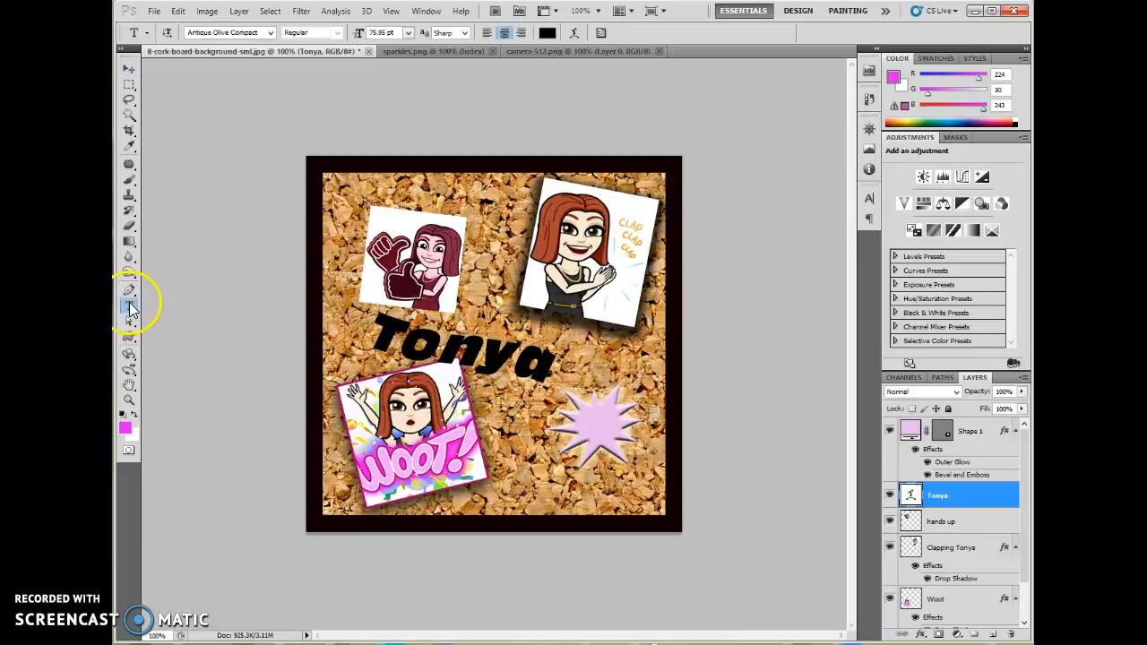
{"action": "left_click", "coordinate": [470, 351]}
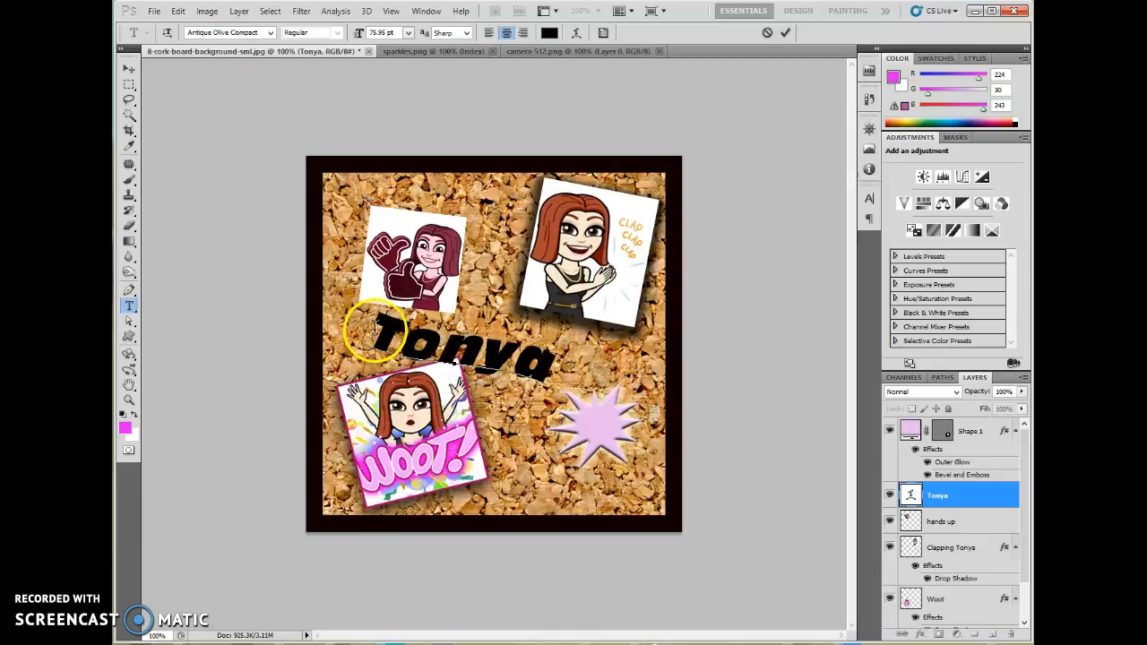
{"action": "left_click_drag", "start_coordinate": [366, 339], "coordinate": [536, 355]}
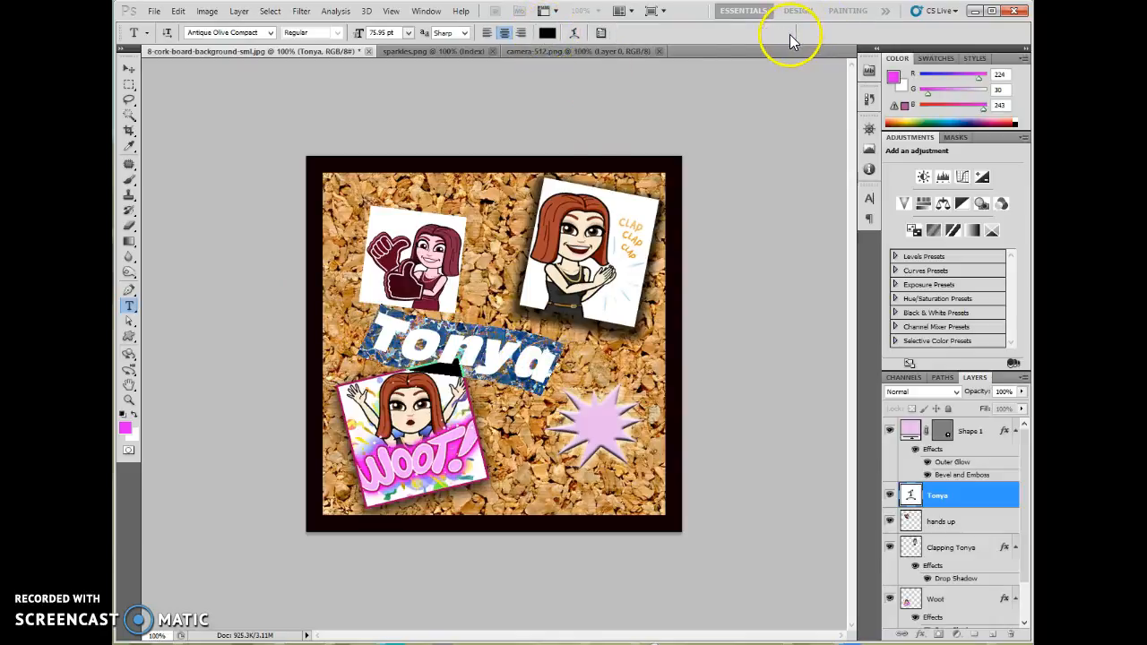
{"action": "left_click", "coordinate": [787, 33]}
{"action": "left_click", "coordinate": [134, 68]}
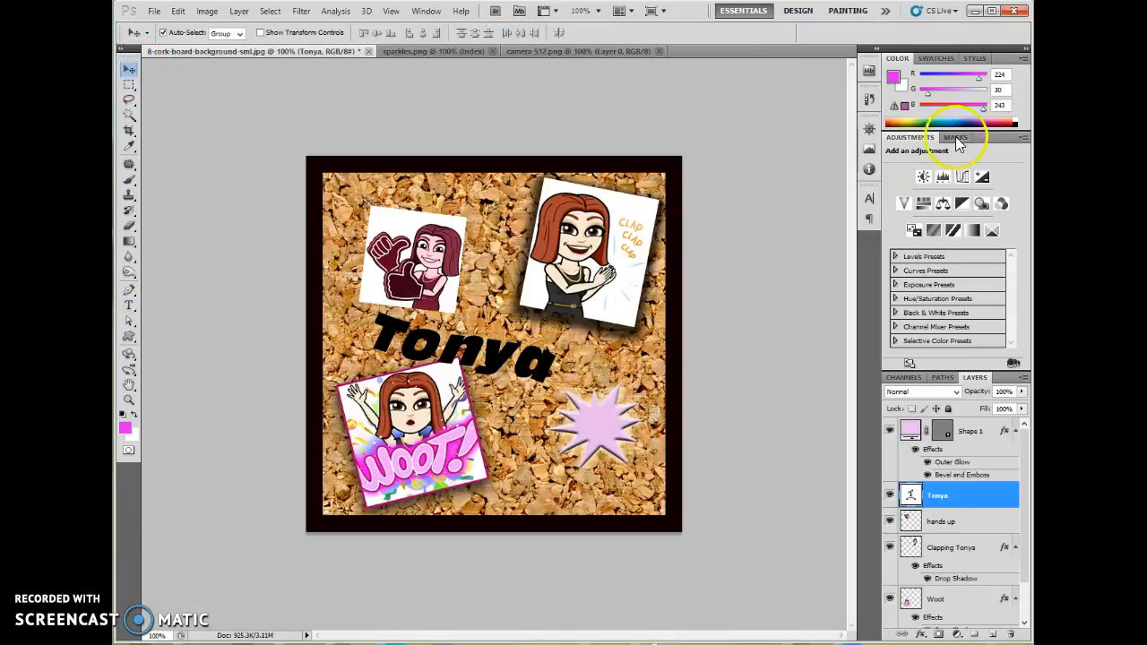
- Try several preset layer styles on the name text, ending with the light-blue gradient style with a bevel
{"action": "left_click", "coordinate": [976, 60]}
{"action": "left_click", "coordinate": [898, 59]}
{"action": "left_click", "coordinate": [435, 20]}
{"action": "left_click", "coordinate": [438, 336]}
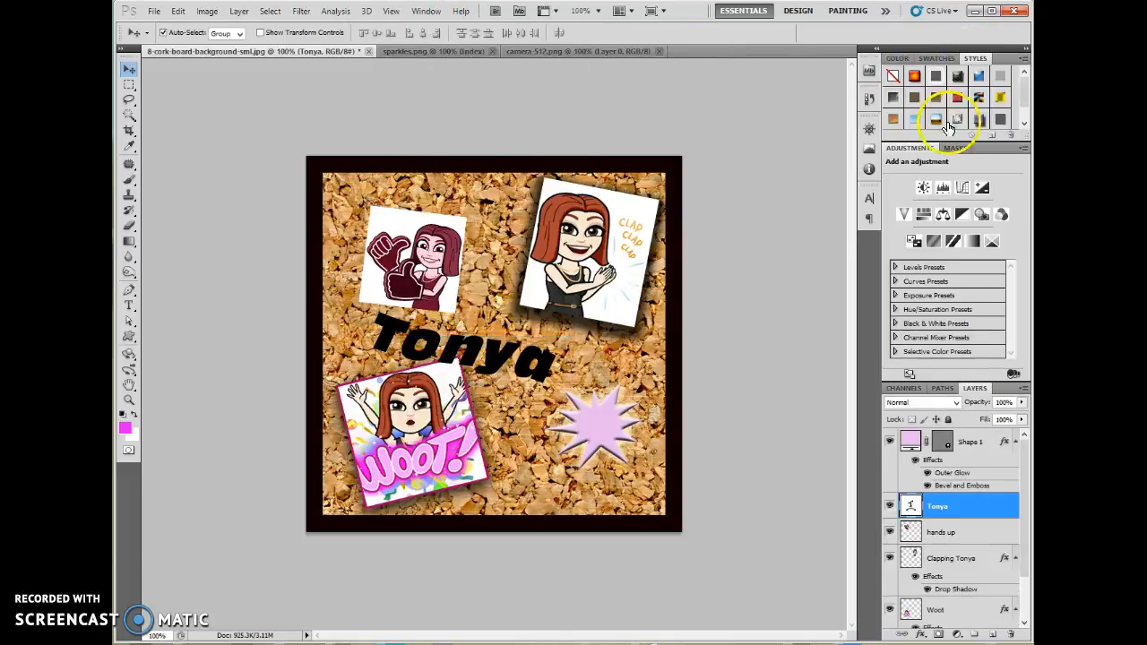
{"action": "left_click", "coordinate": [895, 121]}
{"action": "left_click", "coordinate": [914, 120]}
{"action": "left_click", "coordinate": [935, 119]}
{"action": "left_click", "coordinate": [908, 119]}
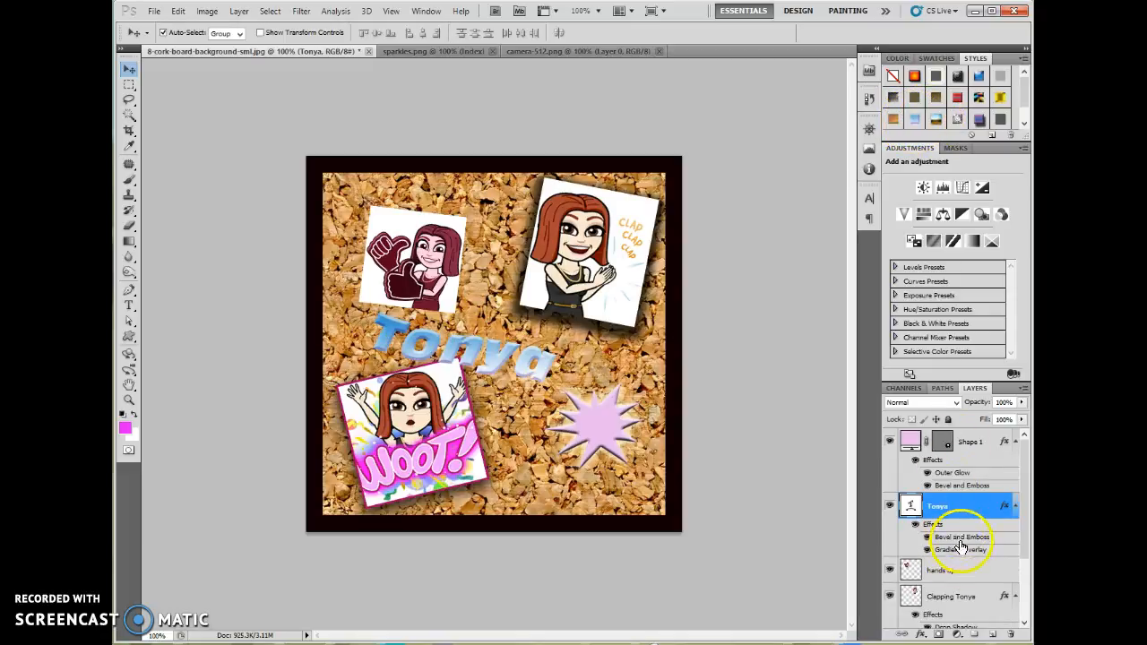
- Try further preset styles on the name text and apply the glossy black one with drop shadow, bevel and gradient overlay
{"action": "left_click", "coordinate": [1001, 99]}
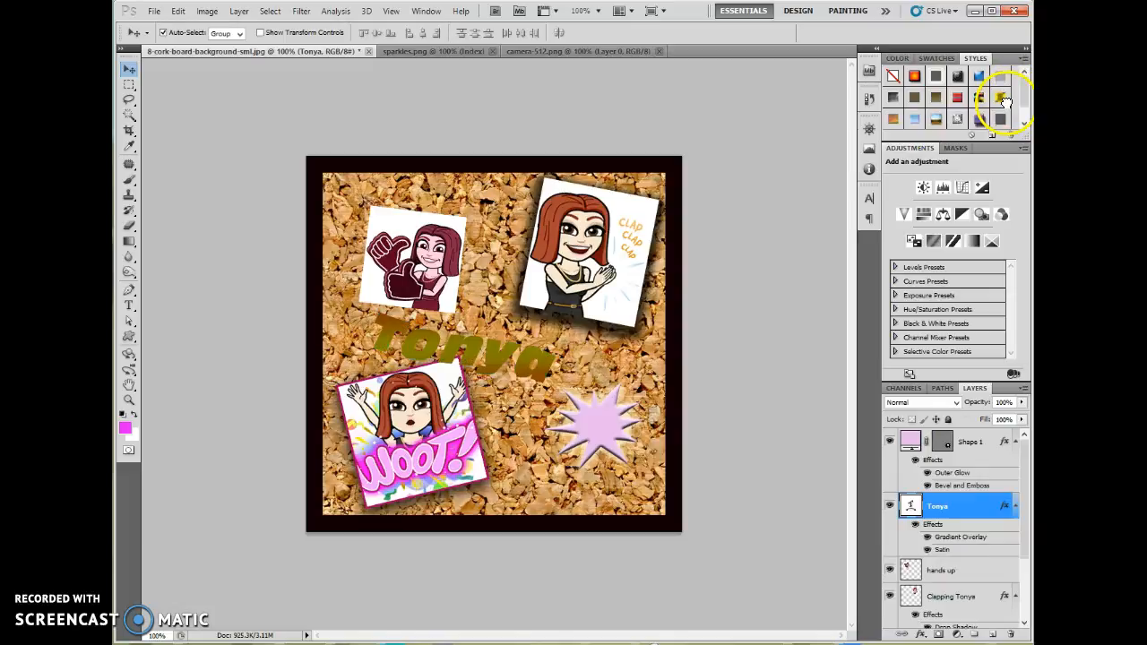
{"action": "left_click", "coordinate": [1002, 119]}
{"action": "left_click", "coordinate": [996, 77]}
{"action": "left_click", "coordinate": [978, 77]}
{"action": "left_click", "coordinate": [957, 77]}
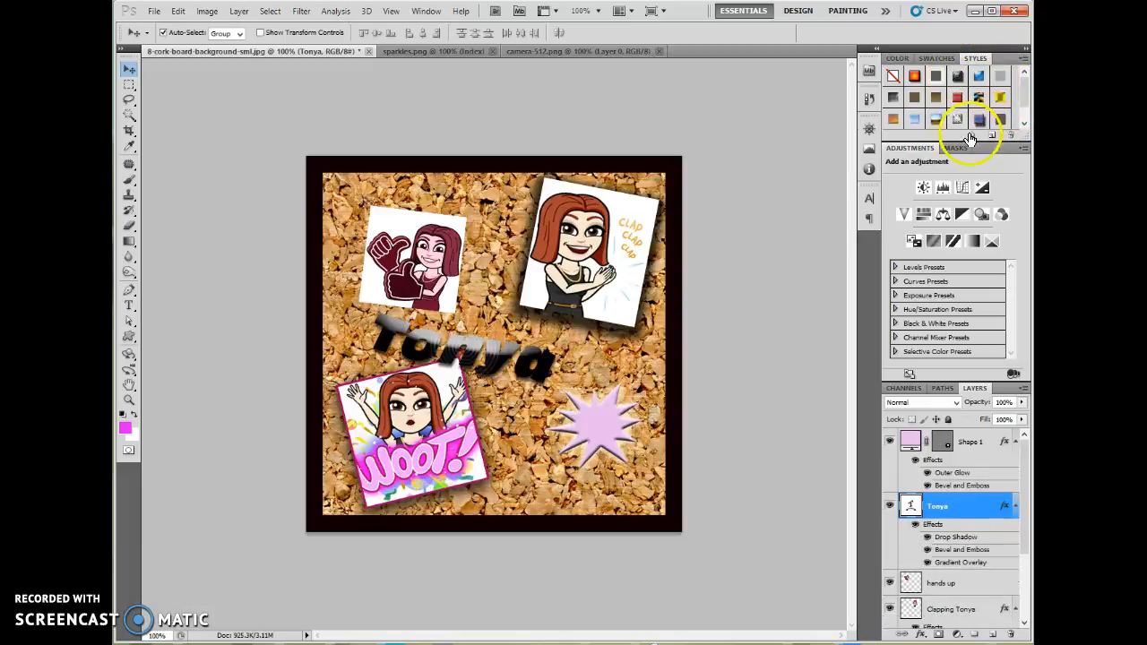
- Compare the name text with its drop shadow, bevel and gradient overlay each hidden and shown again
{"action": "left_click", "coordinate": [927, 537]}
{"action": "left_click", "coordinate": [929, 538]}
{"action": "left_click", "coordinate": [929, 550]}
{"action": "left_click", "coordinate": [928, 549]}
{"action": "left_click", "coordinate": [929, 563]}
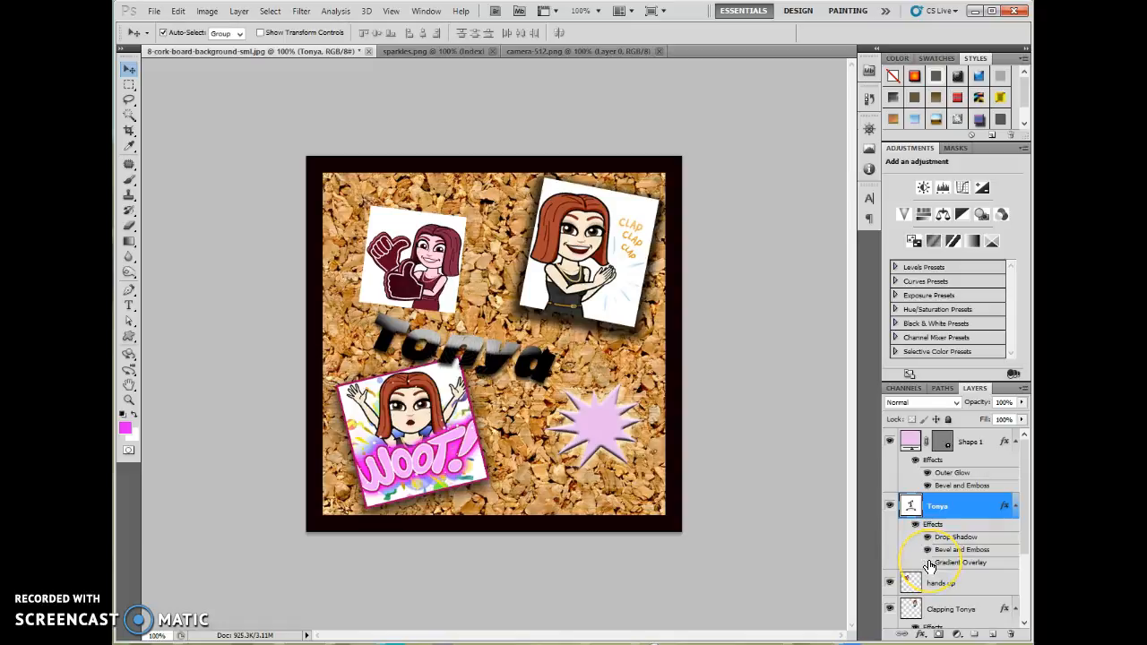
{"action": "left_click", "coordinate": [928, 563]}
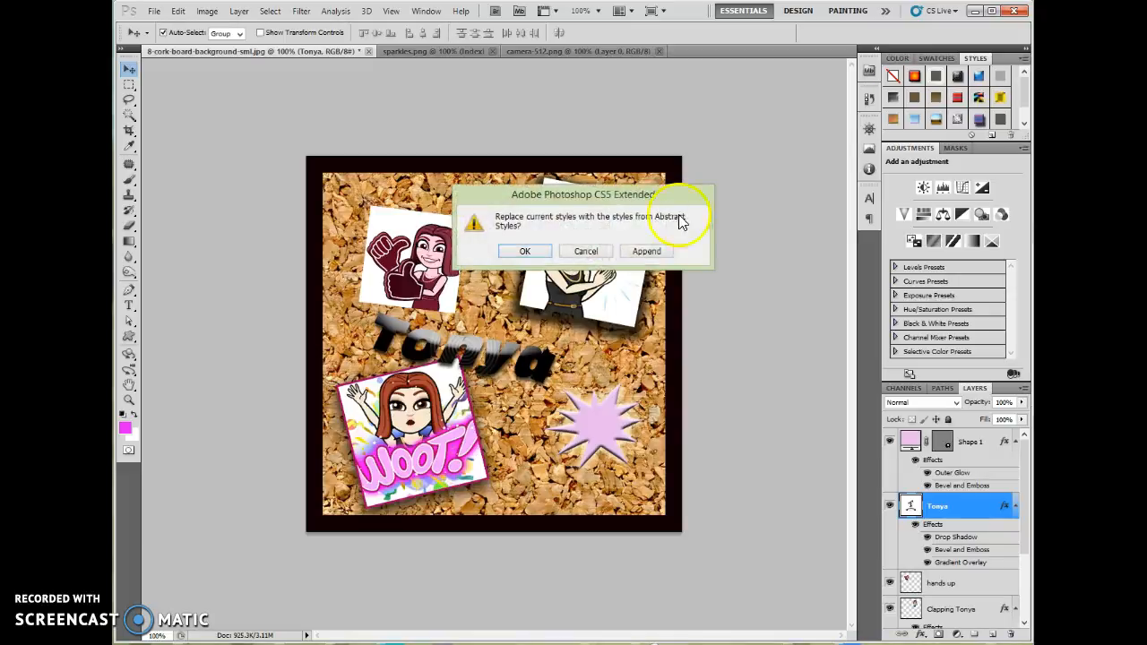
- Replace the preset styles with the Abstract Styles set and try its presets on the name text, ending with Paint Brush Strokes
{"action": "left_click", "coordinate": [536, 250]}
{"action": "left_click", "coordinate": [895, 77]}
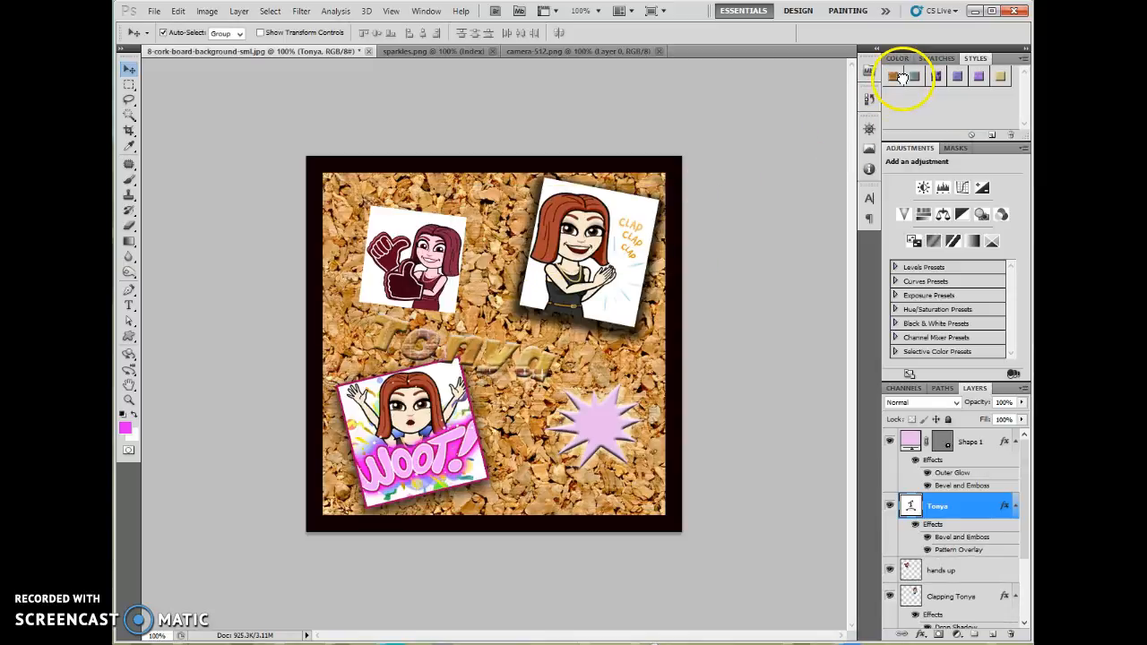
{"action": "left_click", "coordinate": [916, 79]}
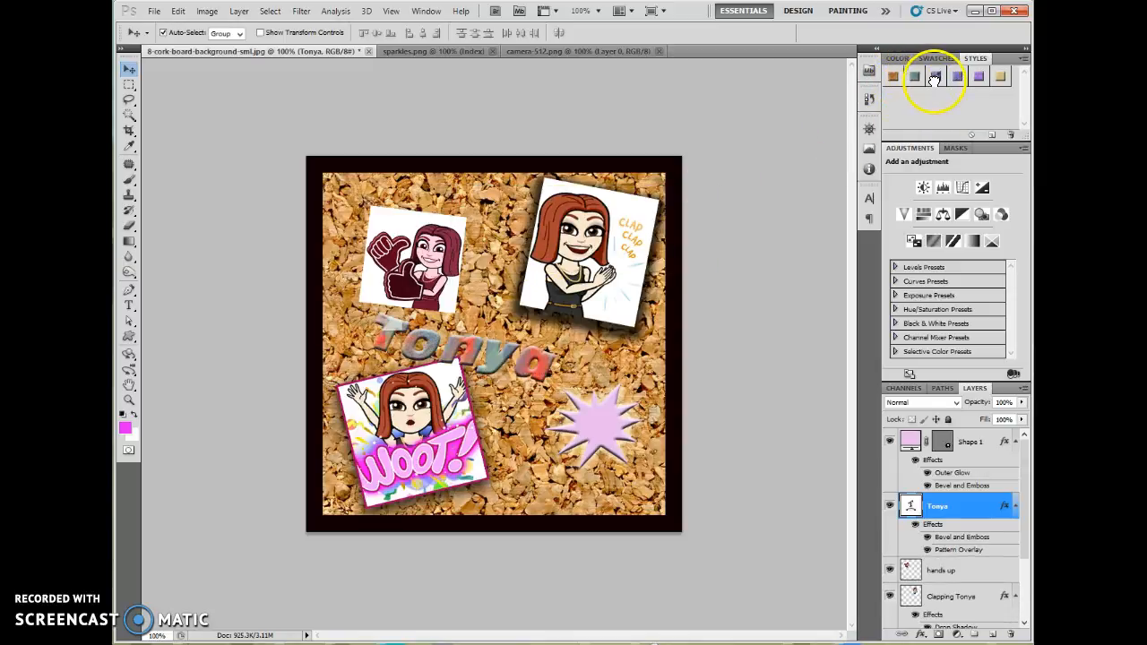
{"action": "left_click", "coordinate": [935, 79]}
{"action": "left_click", "coordinate": [953, 81]}
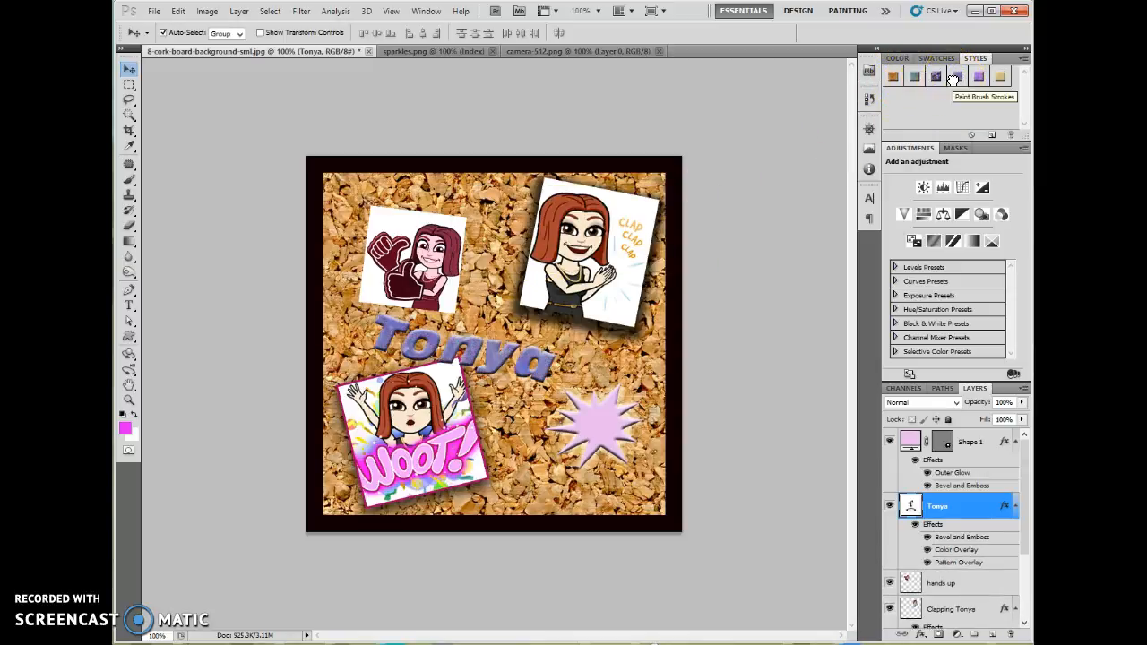
- Change the name text's color overlay to magenta pink #dd10a1
{"action": "double_click", "coordinate": [953, 551]}
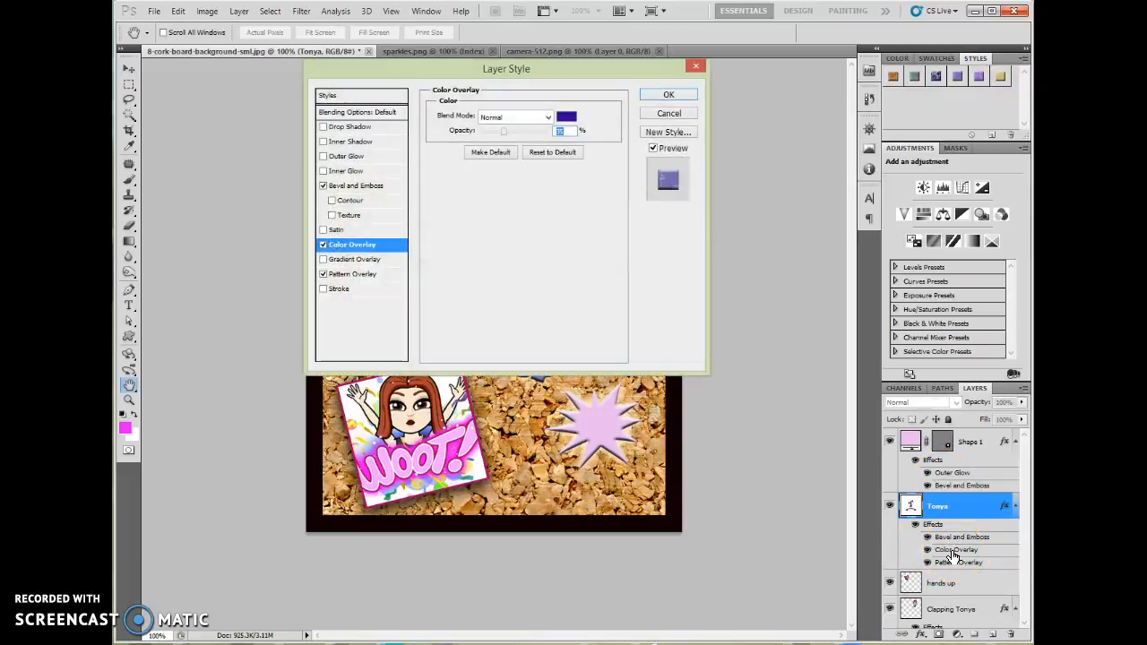
{"action": "left_click_drag", "start_coordinate": [819, 275], "coordinate": [848, 145]}
{"action": "left_click", "coordinate": [798, 221]}
{"action": "left_click", "coordinate": [852, 145]}
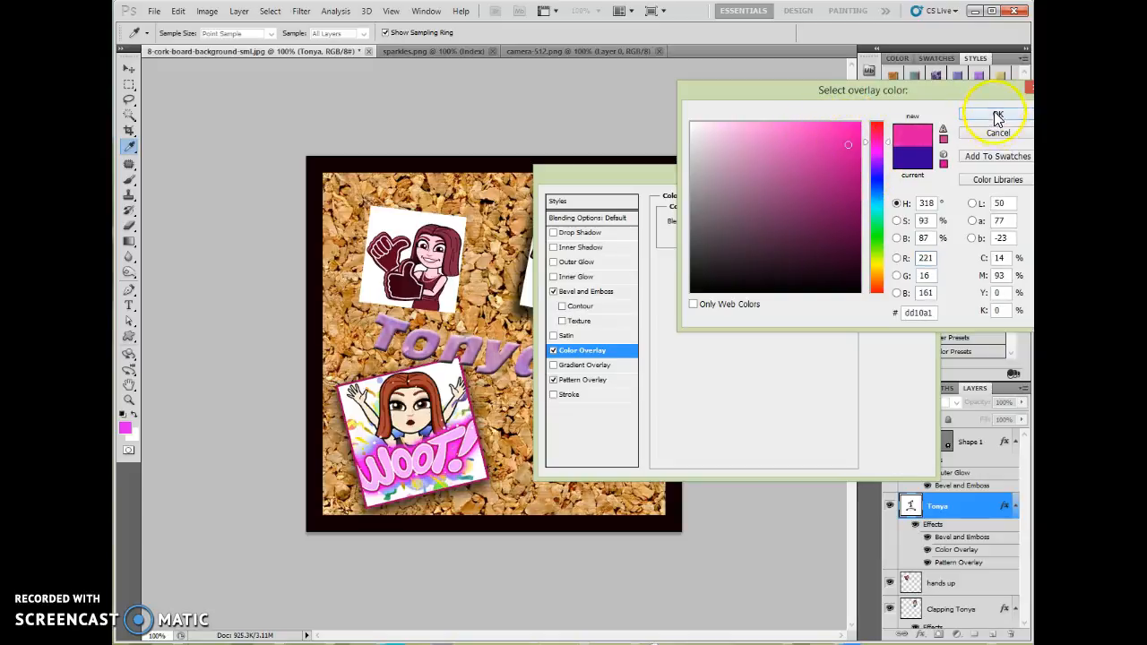
{"action": "left_click", "coordinate": [995, 115]}
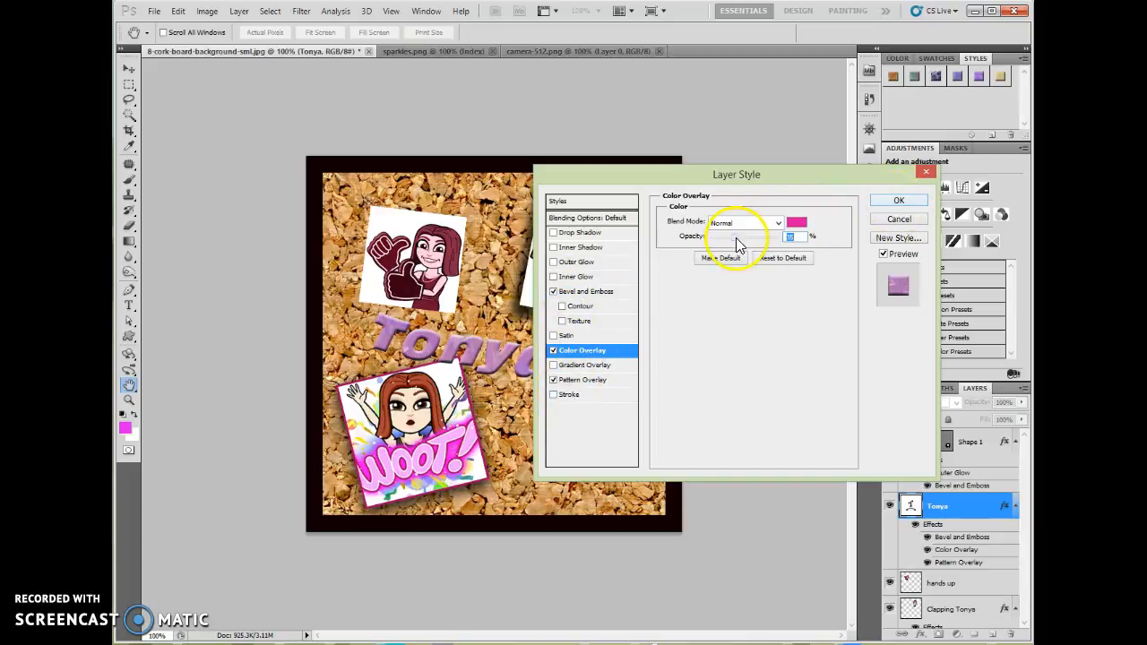
{"action": "left_click", "coordinate": [889, 203]}
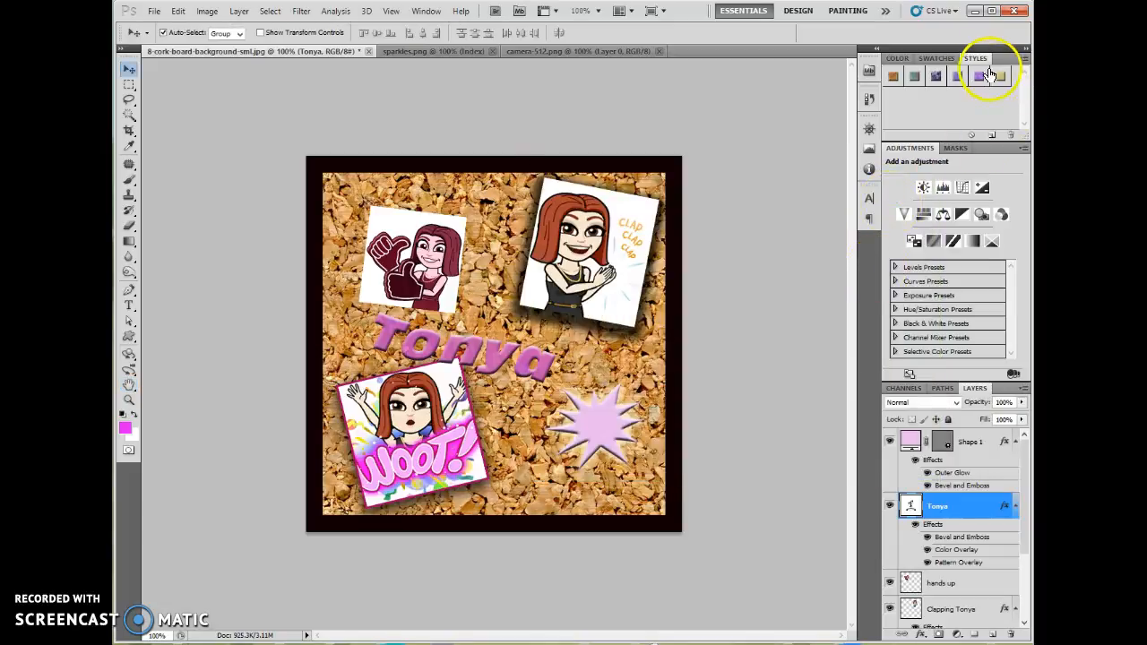
- Clear the layer style from the name text and apply the purple abstract preset with bevel and pattern overlay
{"action": "right_click", "coordinate": [962, 549]}
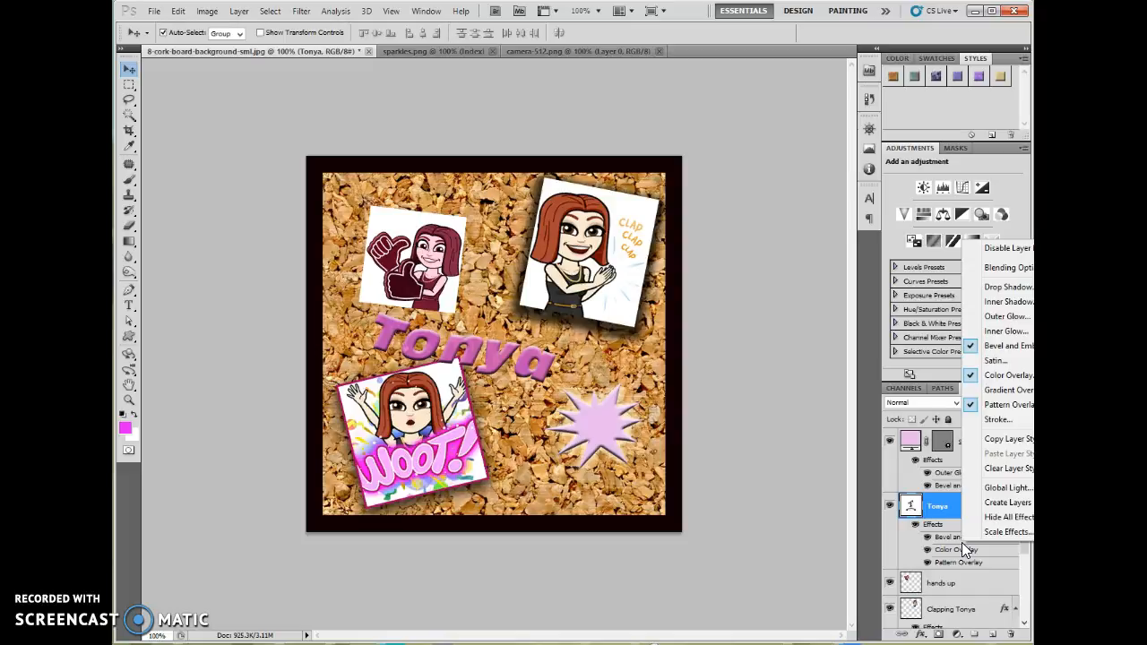
{"action": "left_click", "coordinate": [1010, 250]}
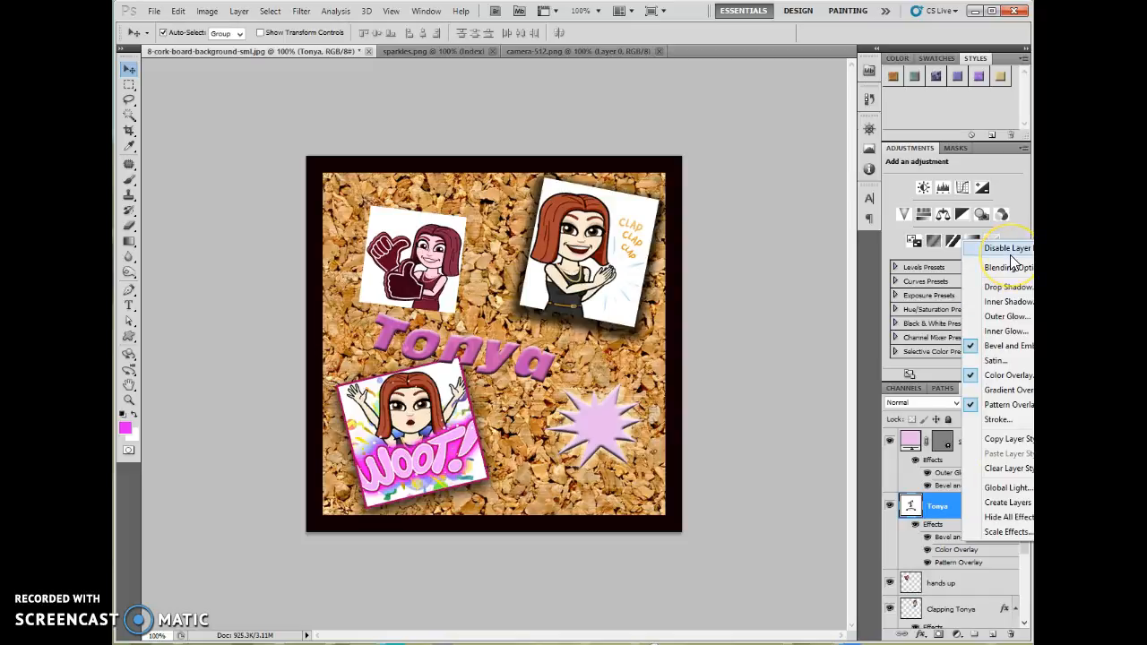
{"action": "left_click", "coordinate": [1010, 472]}
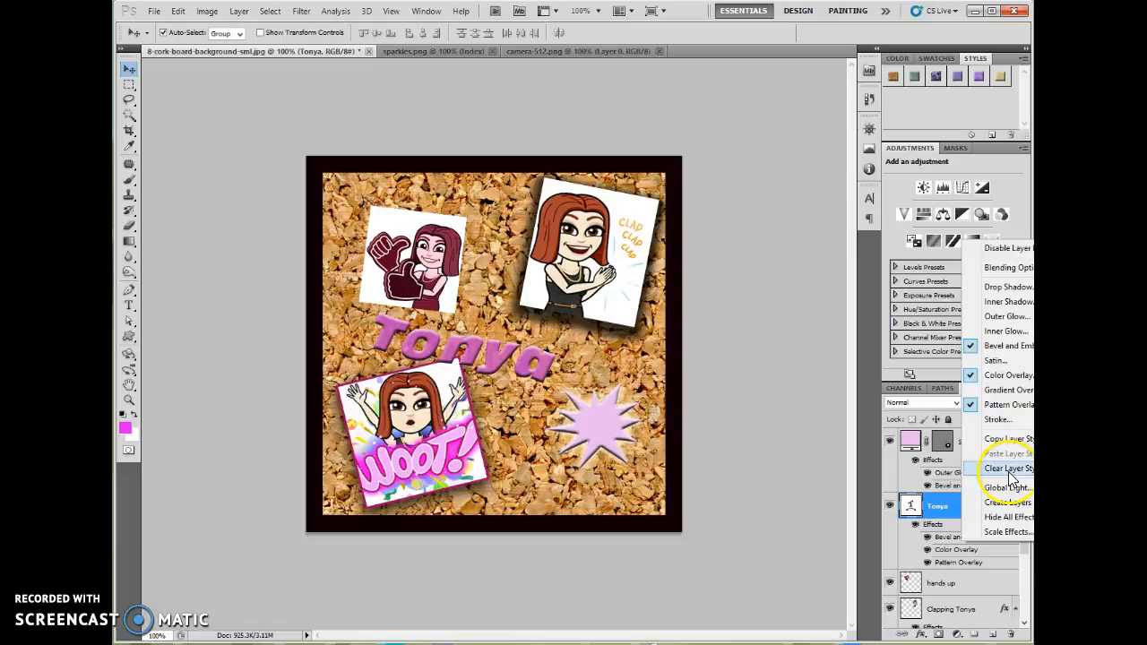
{"action": "left_click", "coordinate": [1008, 472]}
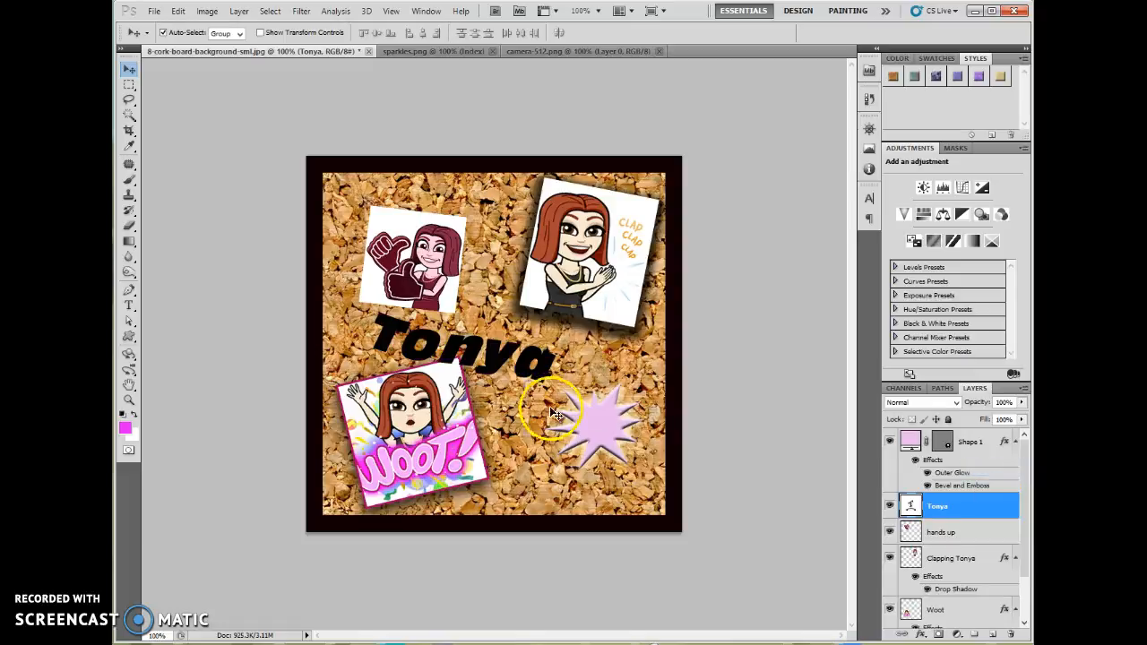
{"action": "left_click", "coordinate": [978, 76]}
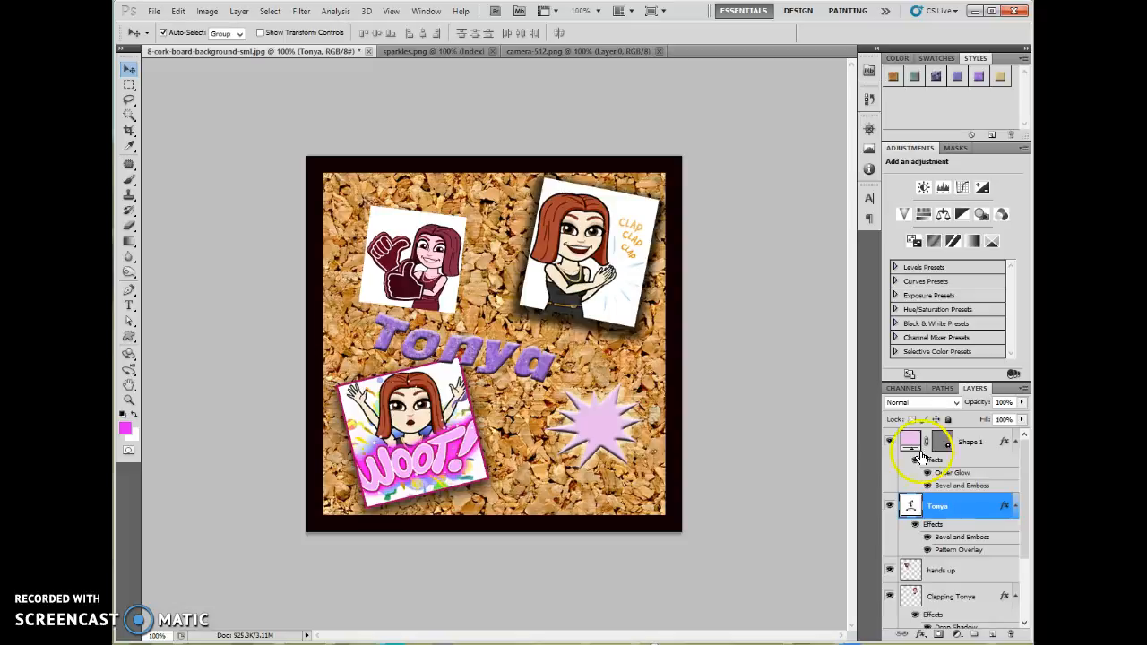
- Save the collage in the Pictures folder as example in Photoshop (PSD) format with layers and maximized compatibility
{"action": "left_click", "coordinate": [154, 11]}
{"action": "left_click", "coordinate": [190, 215]}
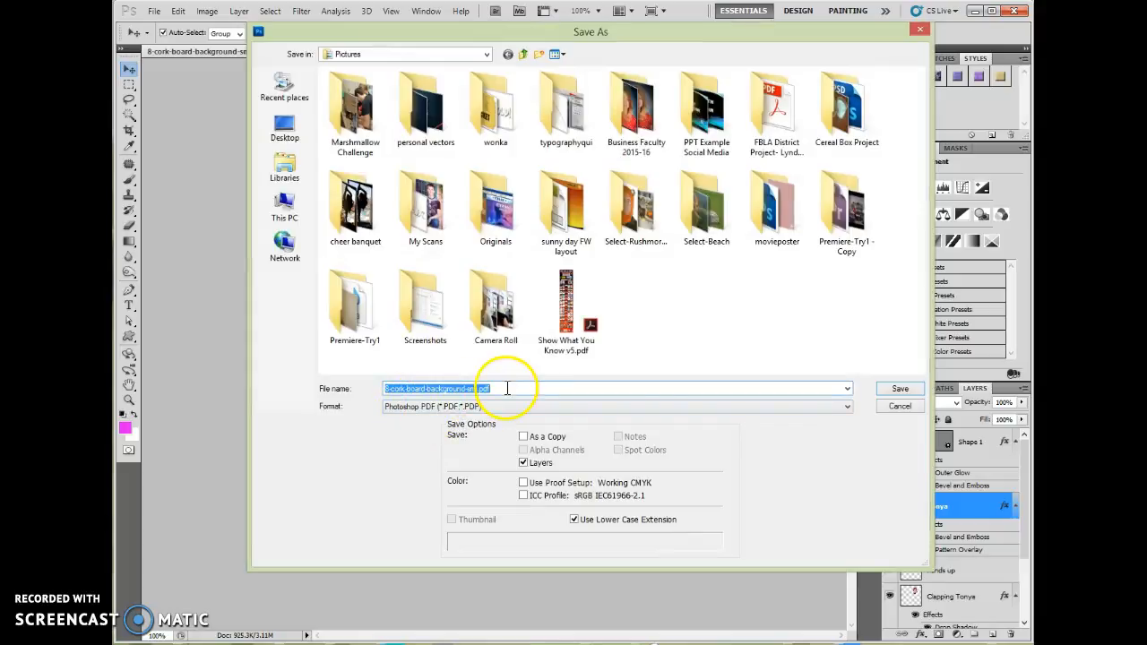
{"action": "type", "text": "example"}
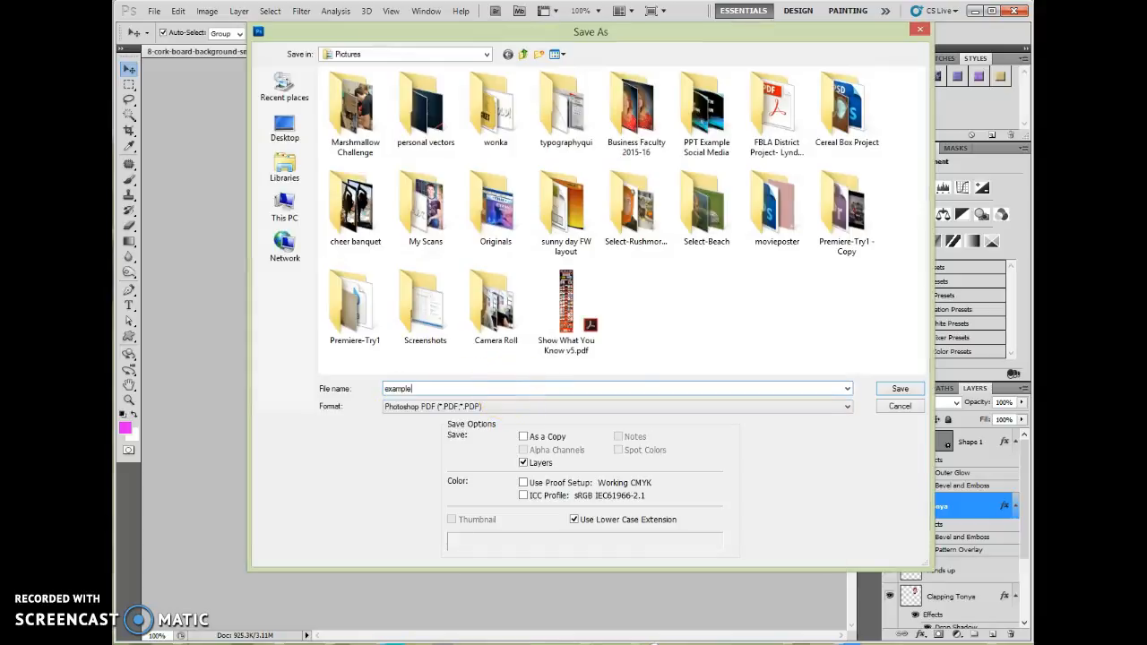
{"action": "left_click", "coordinate": [428, 406]}
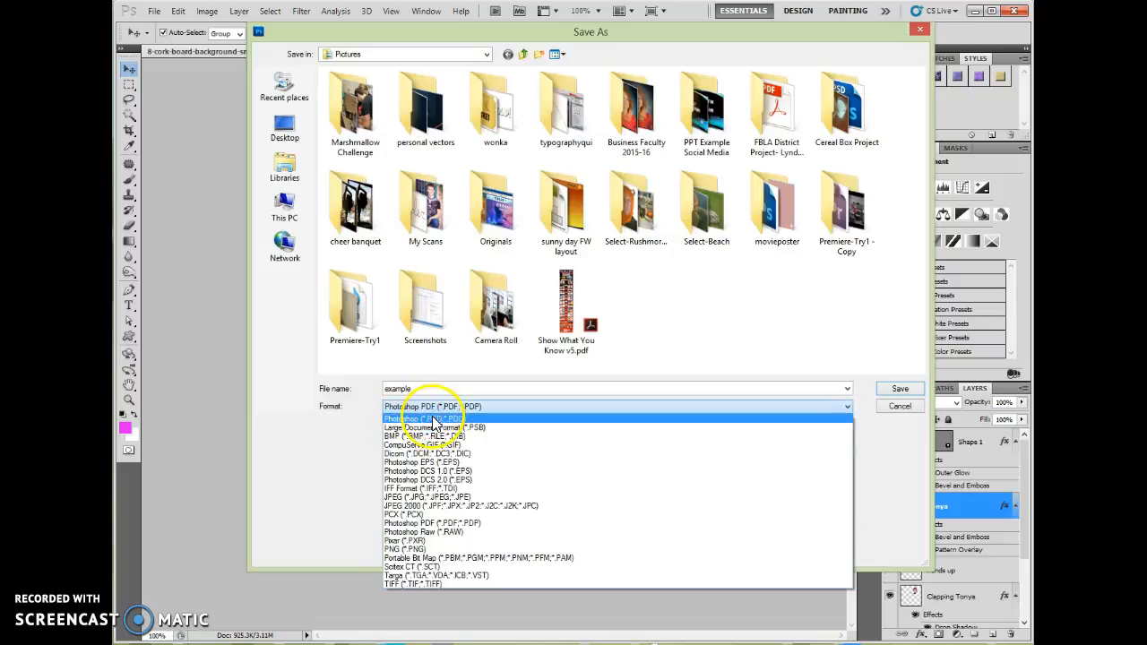
{"action": "left_click", "coordinate": [433, 408]}
{"action": "mouse_move", "coordinate": [433, 409]}
{"action": "left_mouse_down"}
{"action": "mouse_move", "coordinate": [447, 531]}
{"action": "mouse_move", "coordinate": [417, 437]}
{"action": "mouse_move", "coordinate": [423, 414]}
{"action": "mouse_move", "coordinate": [435, 411]}
{"action": "mouse_move", "coordinate": [430, 428]}
{"action": "mouse_move", "coordinate": [432, 418]}
{"action": "left_mouse_up"}
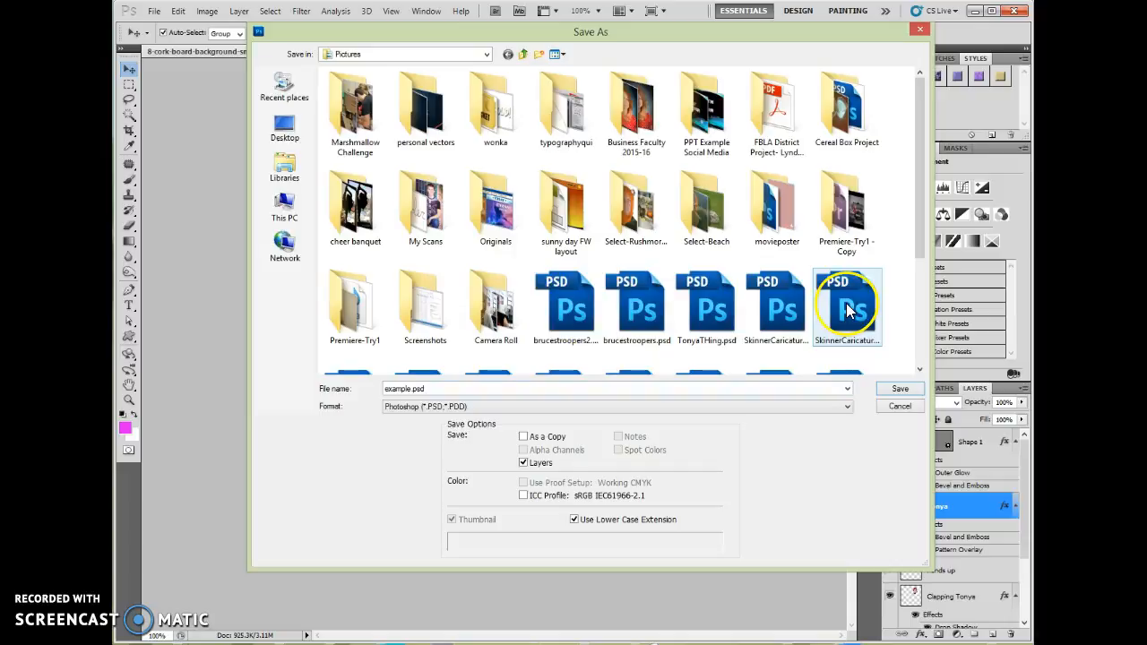
{"action": "left_click", "coordinate": [889, 392]}
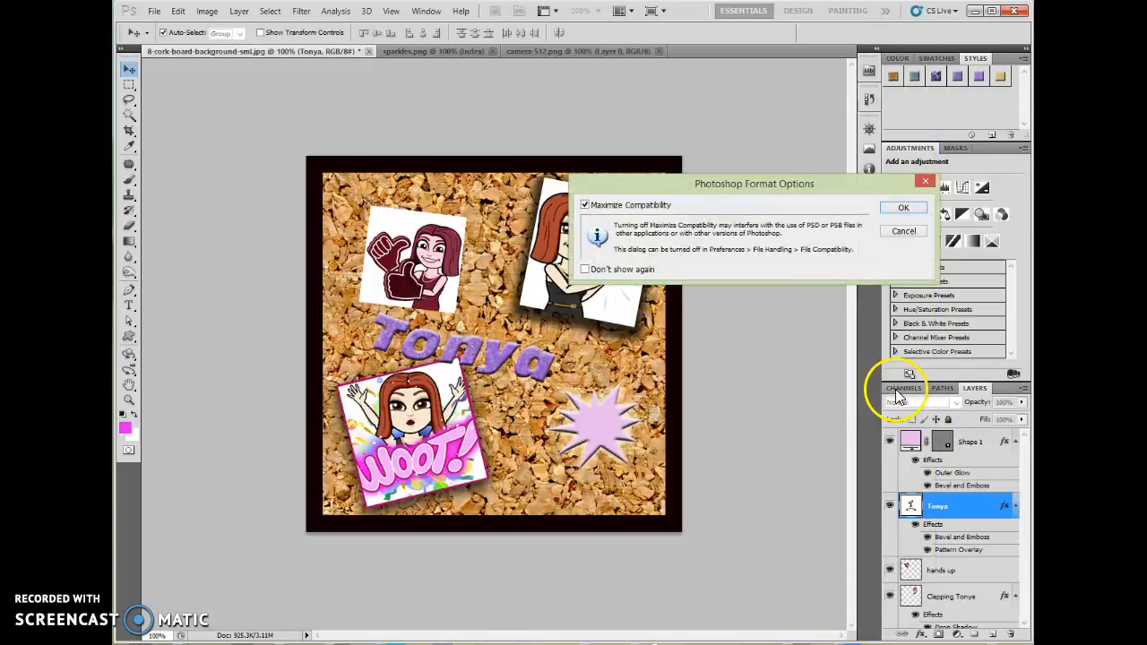
{"action": "left_click", "coordinate": [904, 208]}
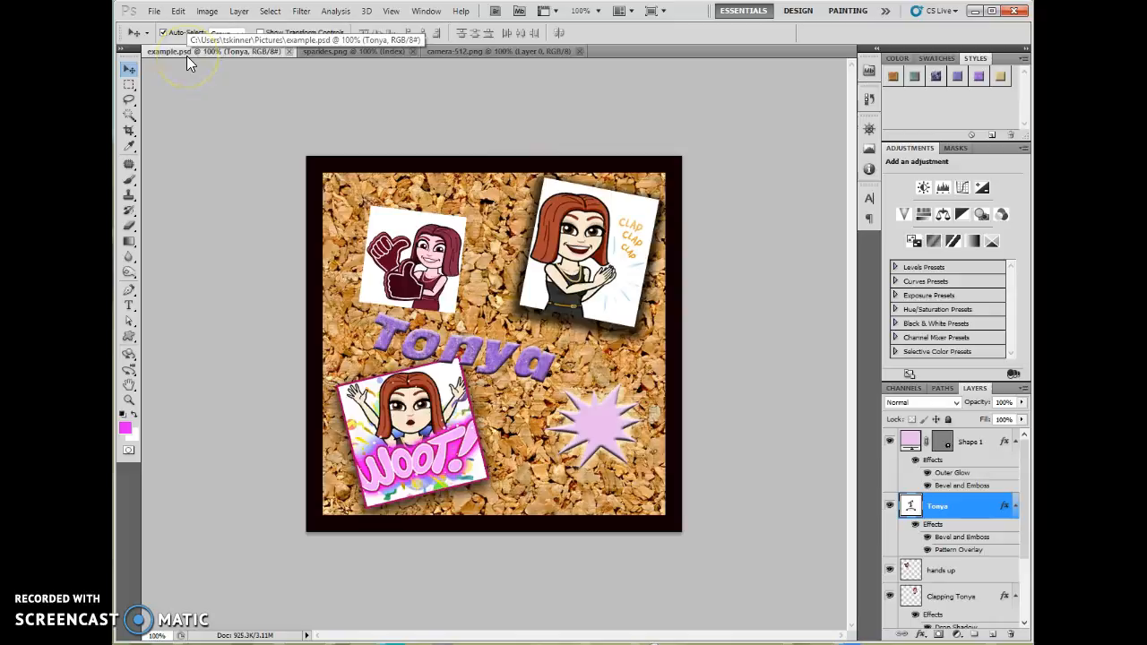
- Start a Save for Web & Devices export and reduce the image size to 302 by 302 px
{"action": "left_click", "coordinate": [154, 11]}
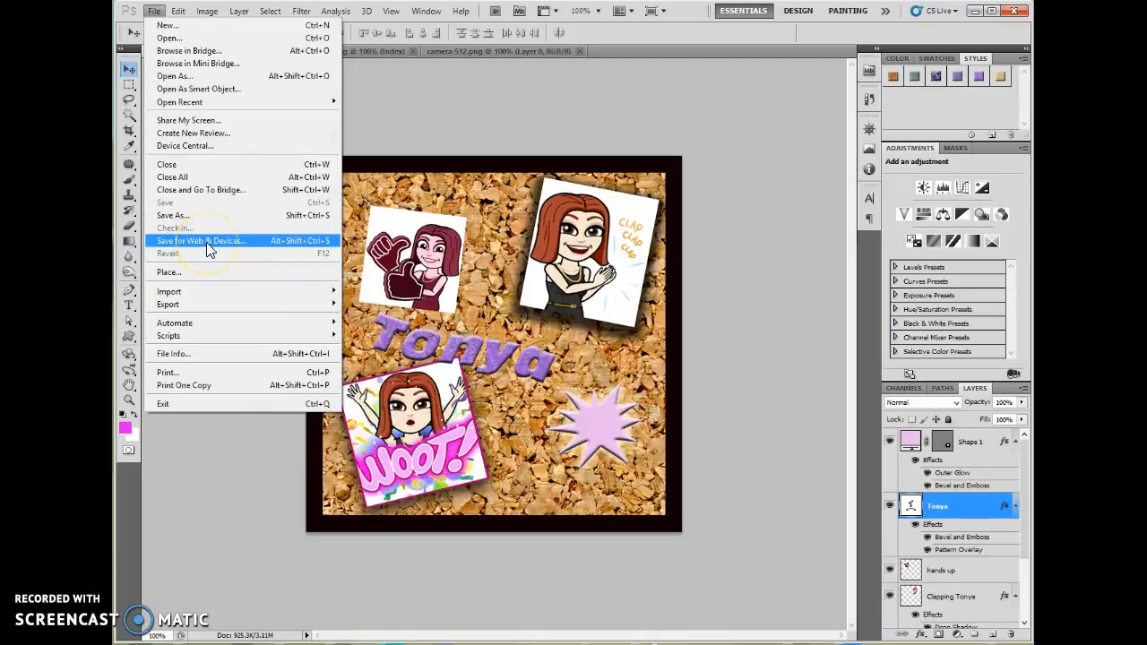
{"action": "left_click", "coordinate": [177, 216]}
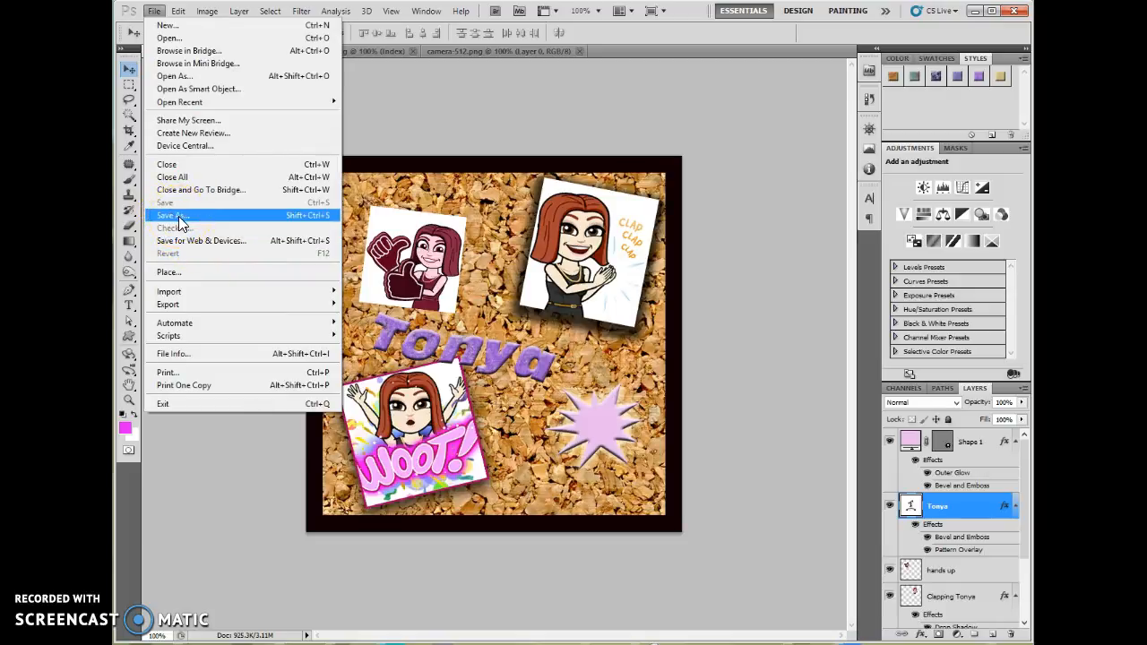
{"action": "left_click", "coordinate": [182, 242]}
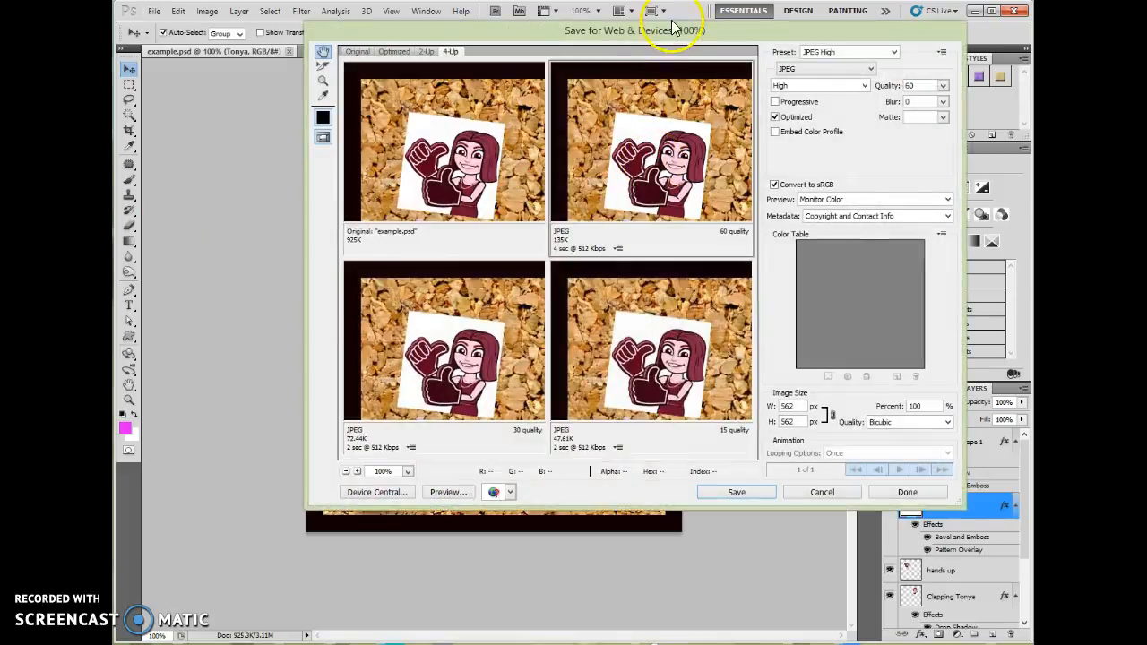
{"action": "left_click_drag", "start_coordinate": [672, 29], "coordinate": [596, 32]}
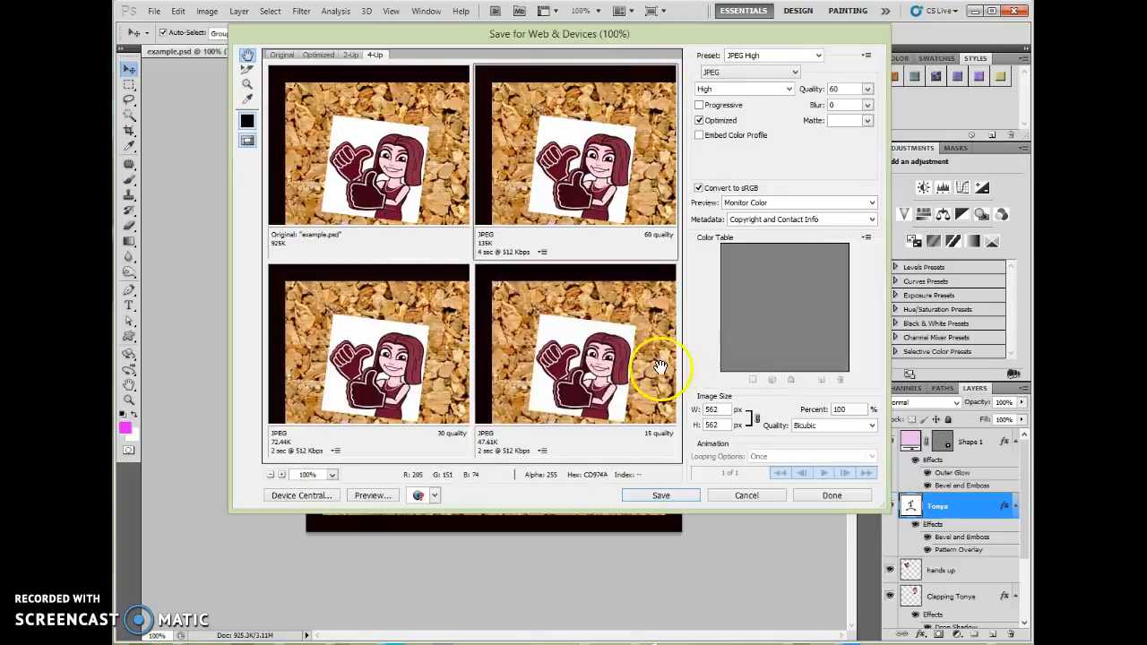
{"action": "left_click_drag", "start_coordinate": [603, 40], "coordinate": [573, 60]}
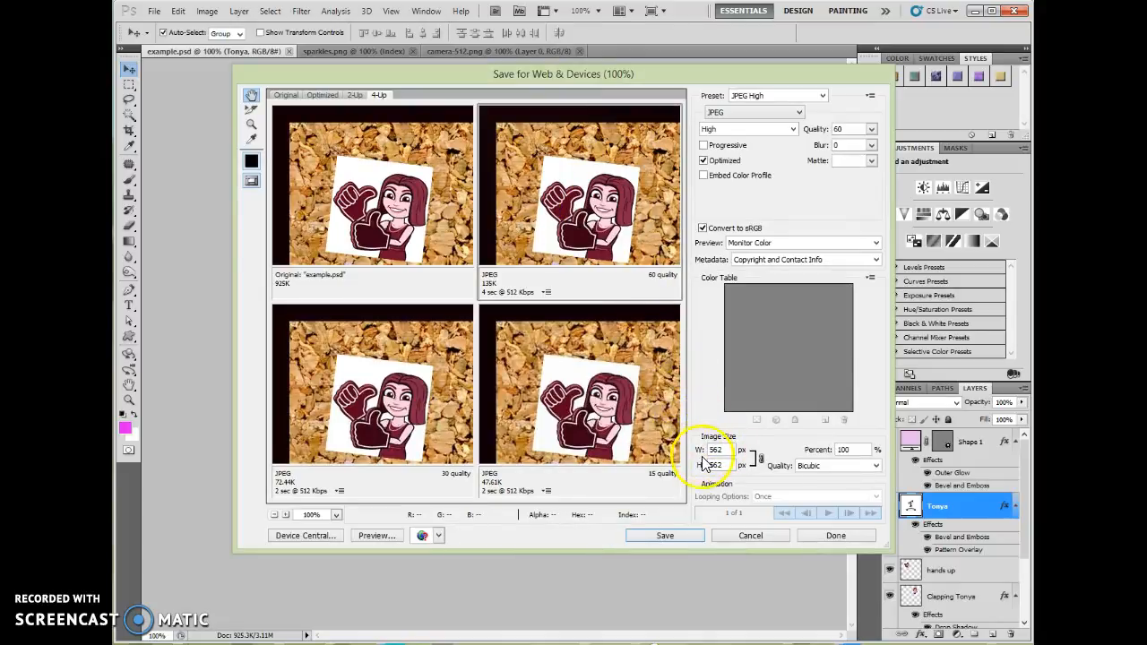
{"action": "left_click_drag", "start_coordinate": [703, 451], "coordinate": [538, 453]}
- Compare the 15-quality and 60-quality JPEG previews and the full-size collage, keeping the 60-quality version selected
{"action": "left_click", "coordinate": [663, 399]}
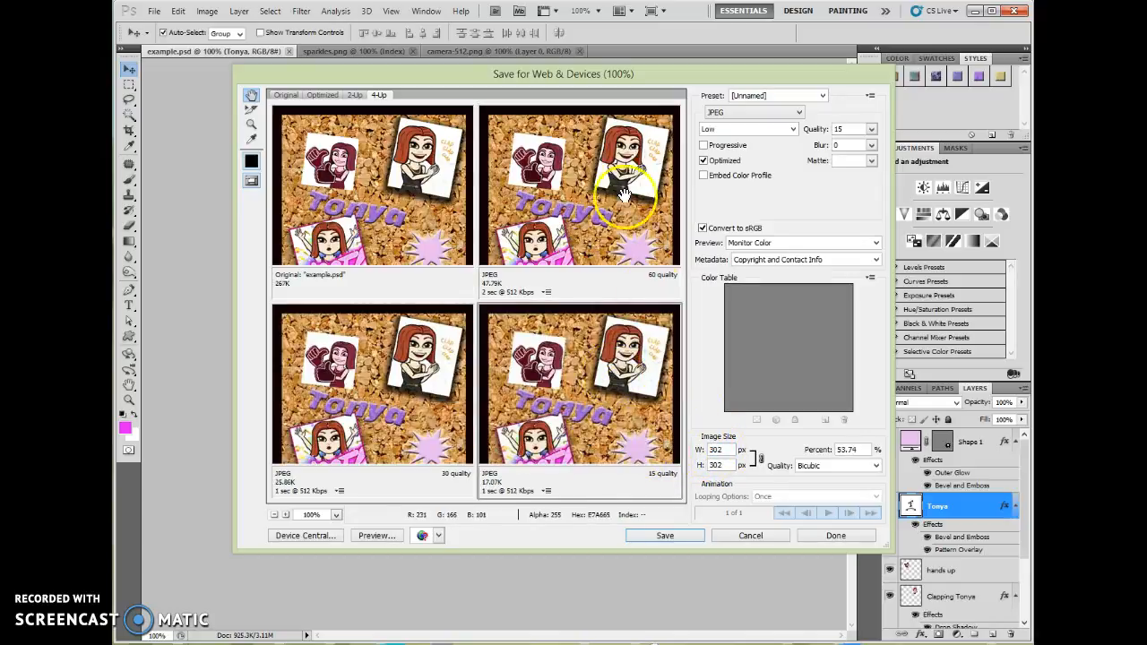
{"action": "mouse_move", "coordinate": [622, 207]}
{"action": "left_mouse_down"}
{"action": "mouse_move", "coordinate": [625, 167]}
{"action": "mouse_move", "coordinate": [623, 208]}
{"action": "left_mouse_up"}
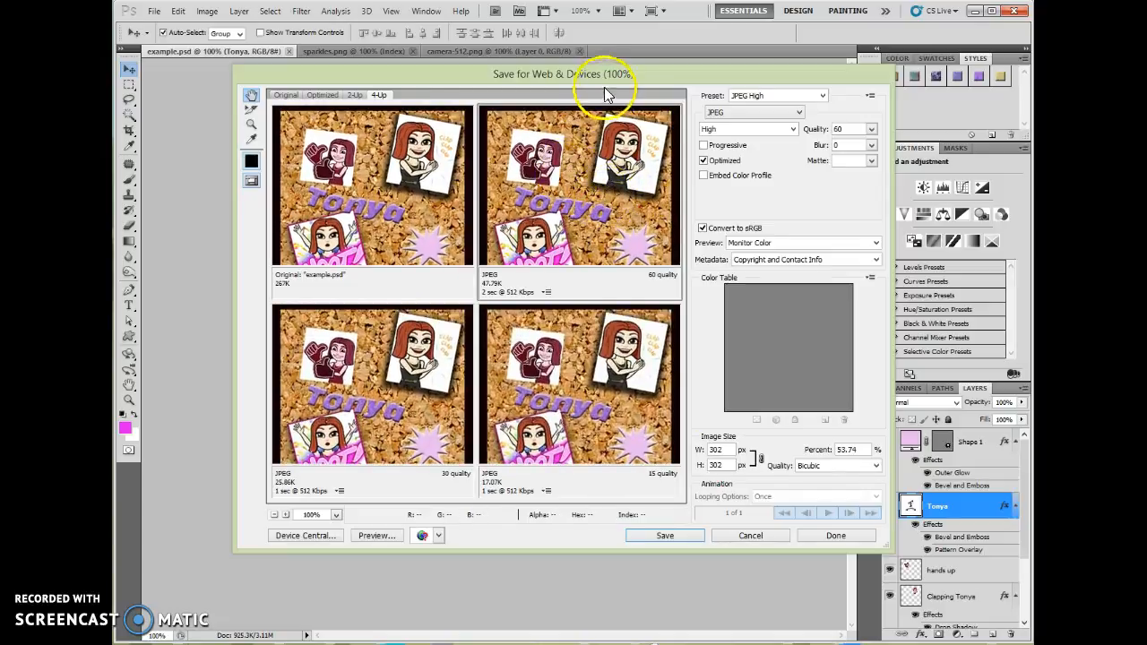
{"action": "left_click_drag", "start_coordinate": [584, 77], "coordinate": [573, 390]}
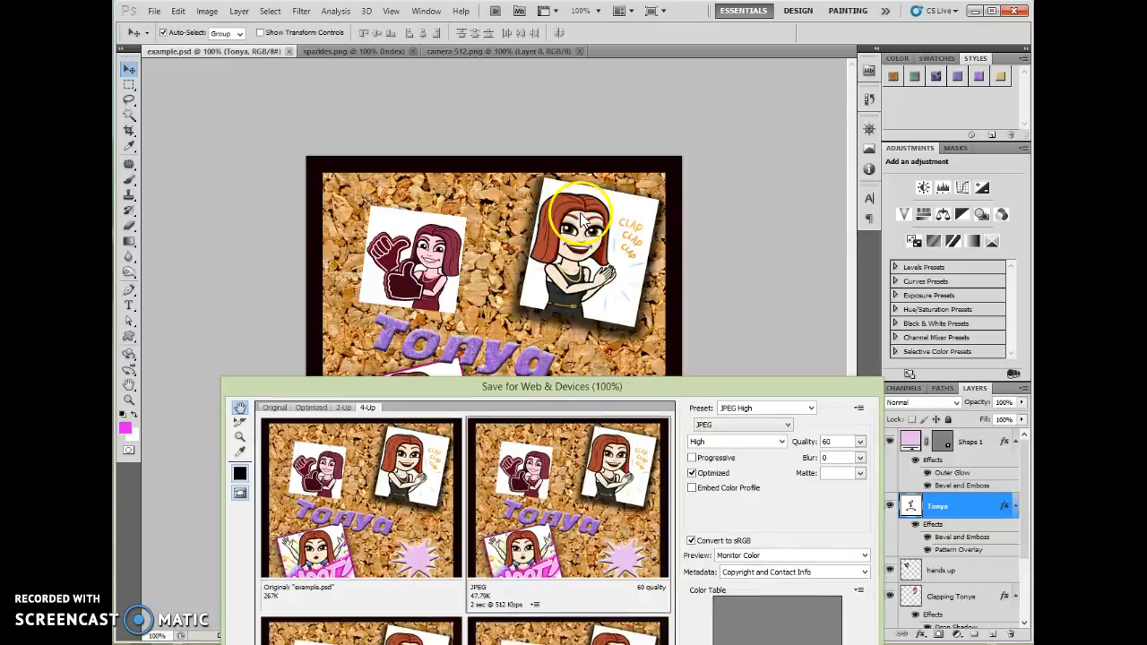
{"action": "left_click_drag", "start_coordinate": [578, 402], "coordinate": [558, 113]}
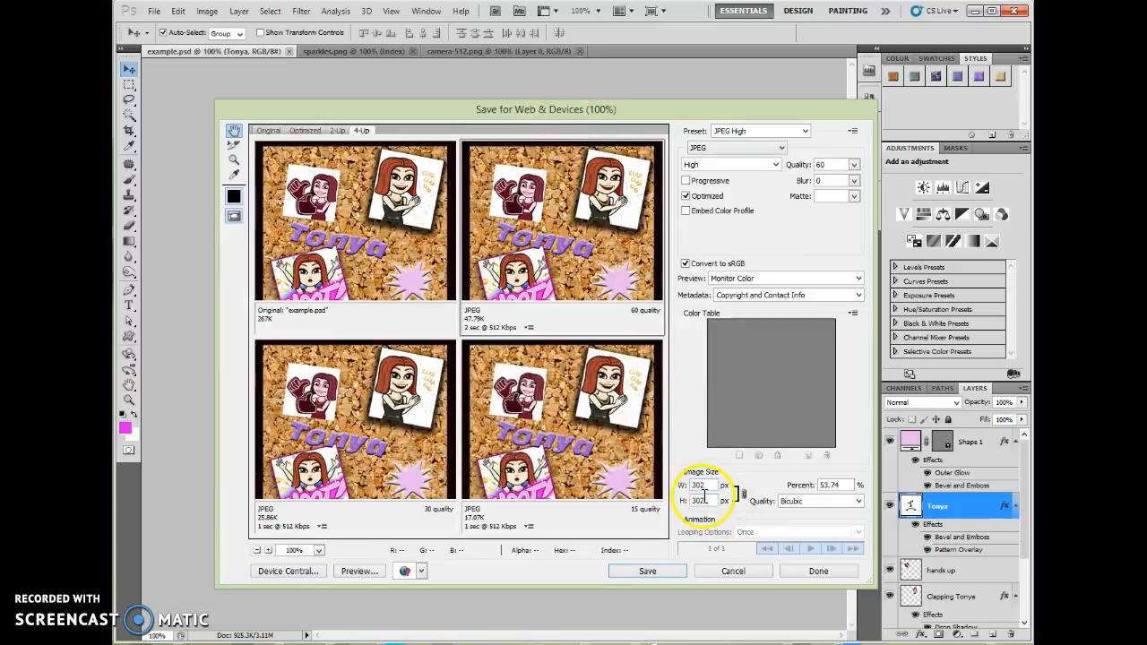
- Check the export presets and set the JPEG quality to 80
{"action": "left_click", "coordinate": [796, 131]}
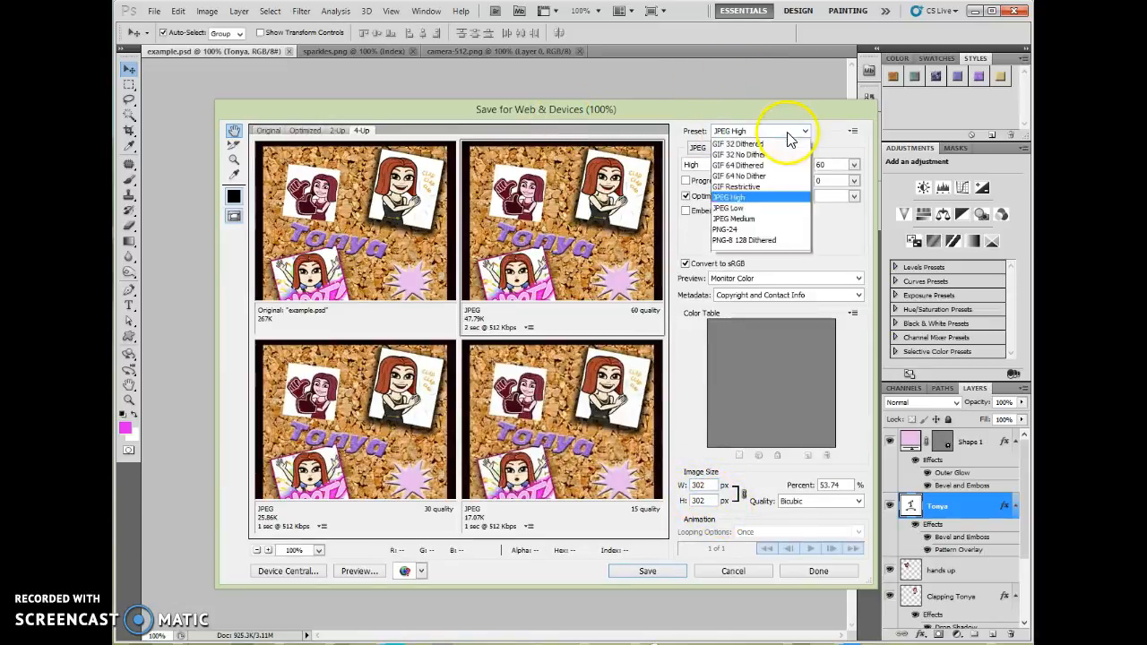
{"action": "left_click", "coordinate": [751, 221]}
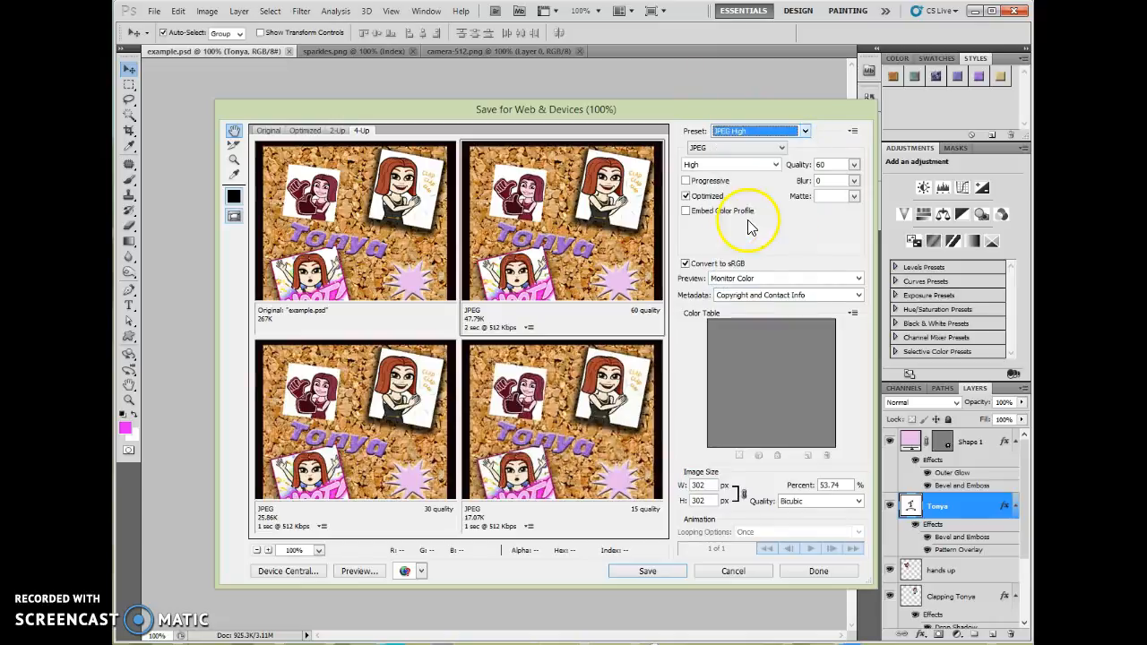
{"action": "left_click", "coordinate": [806, 132]}
{"action": "left_click", "coordinate": [806, 132]}
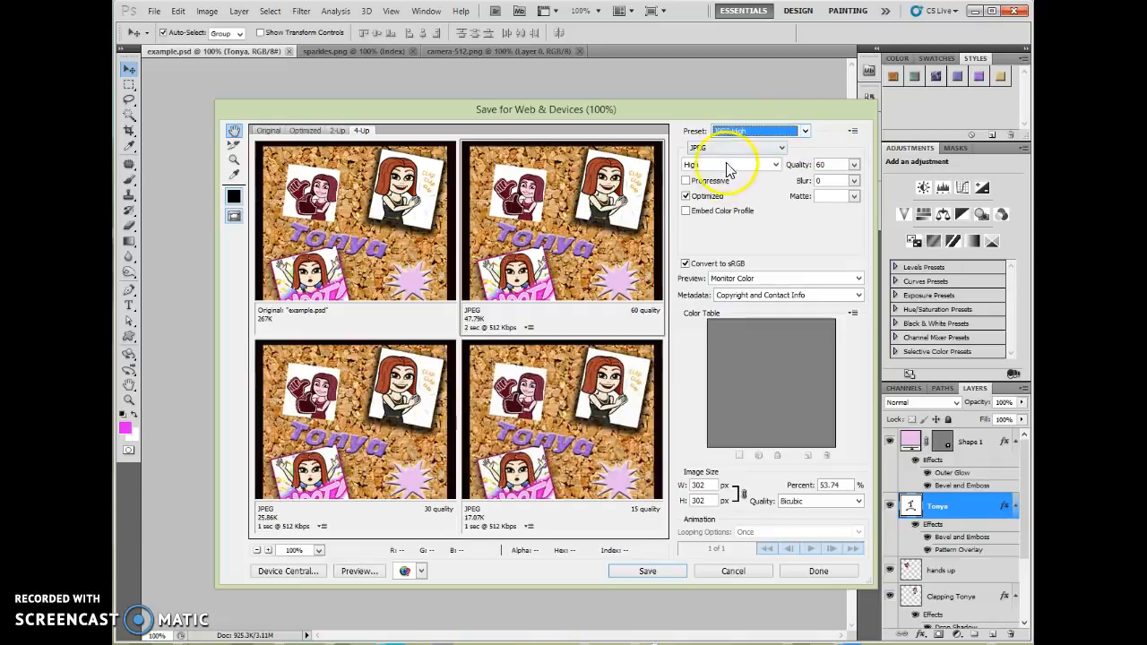
{"action": "left_click", "coordinate": [854, 165]}
{"action": "left_click_drag", "start_coordinate": [830, 188], "coordinate": [836, 189]}
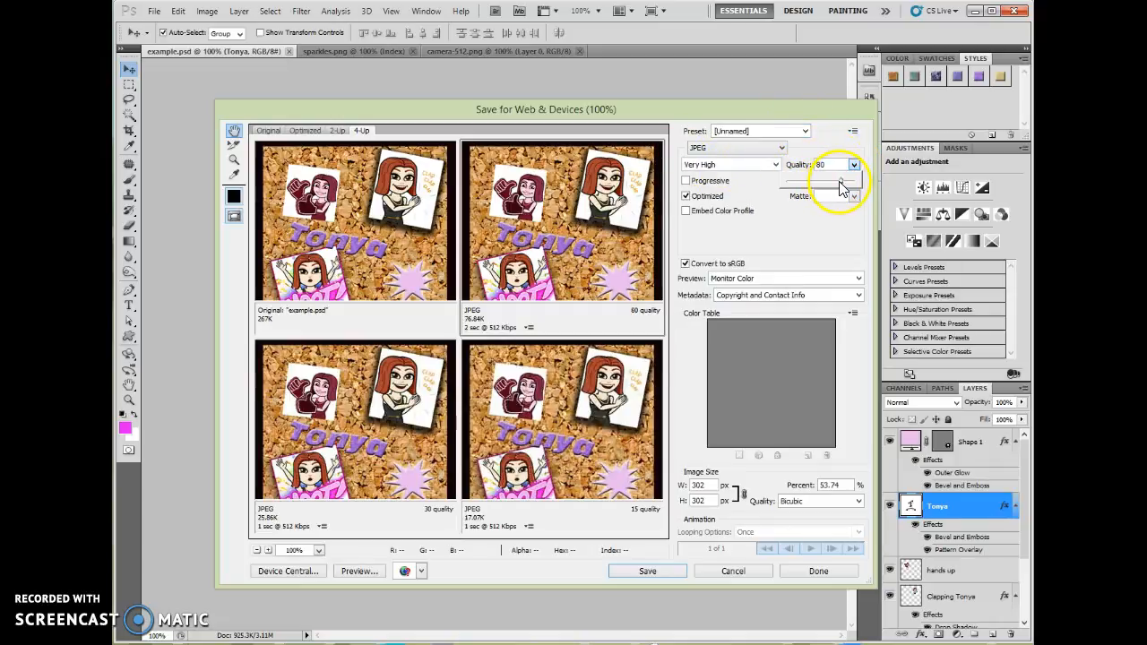
{"action": "left_click", "coordinate": [832, 150]}
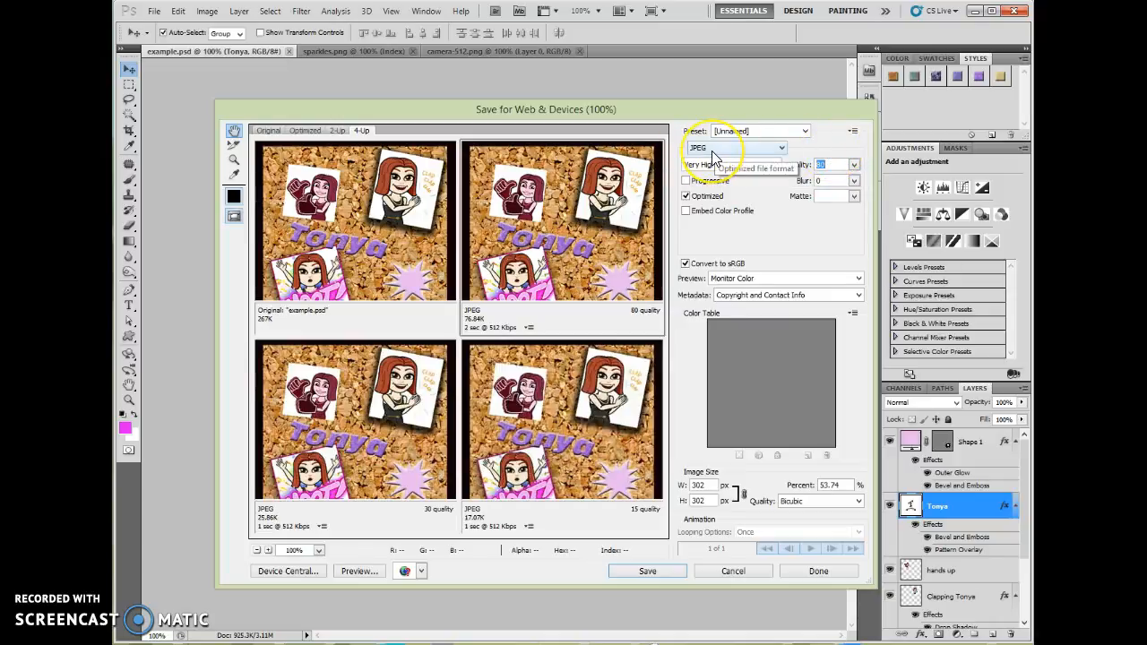
{"action": "left_click", "coordinate": [647, 571]}
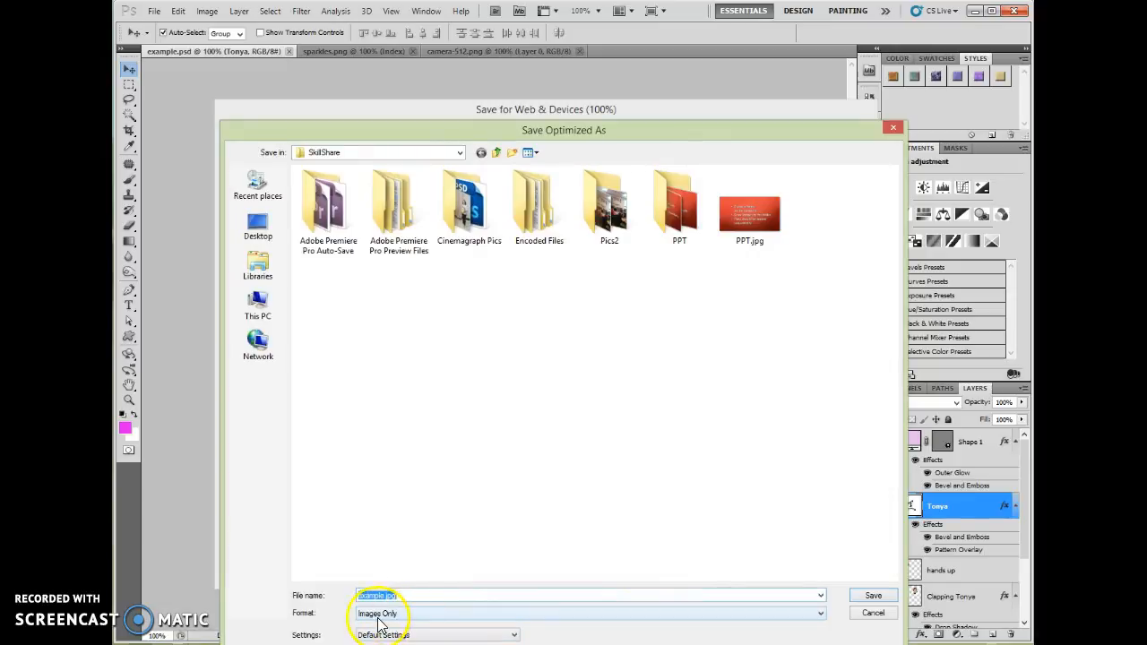
{"action": "left_click", "coordinate": [414, 595]}
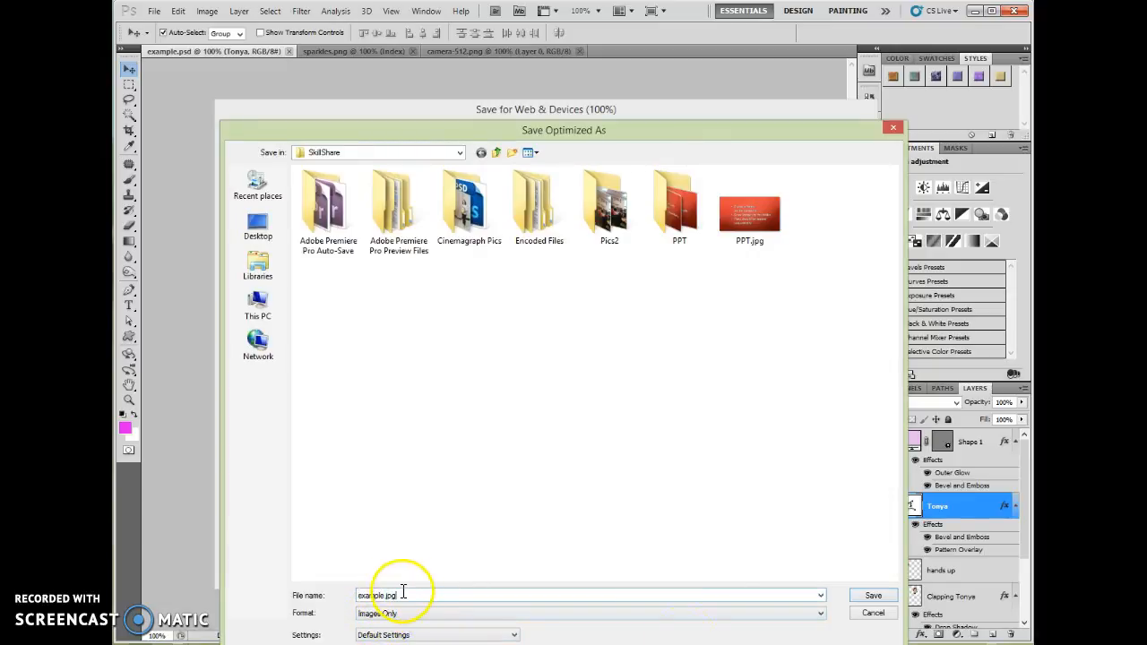
{"action": "left_click", "coordinate": [872, 612]}
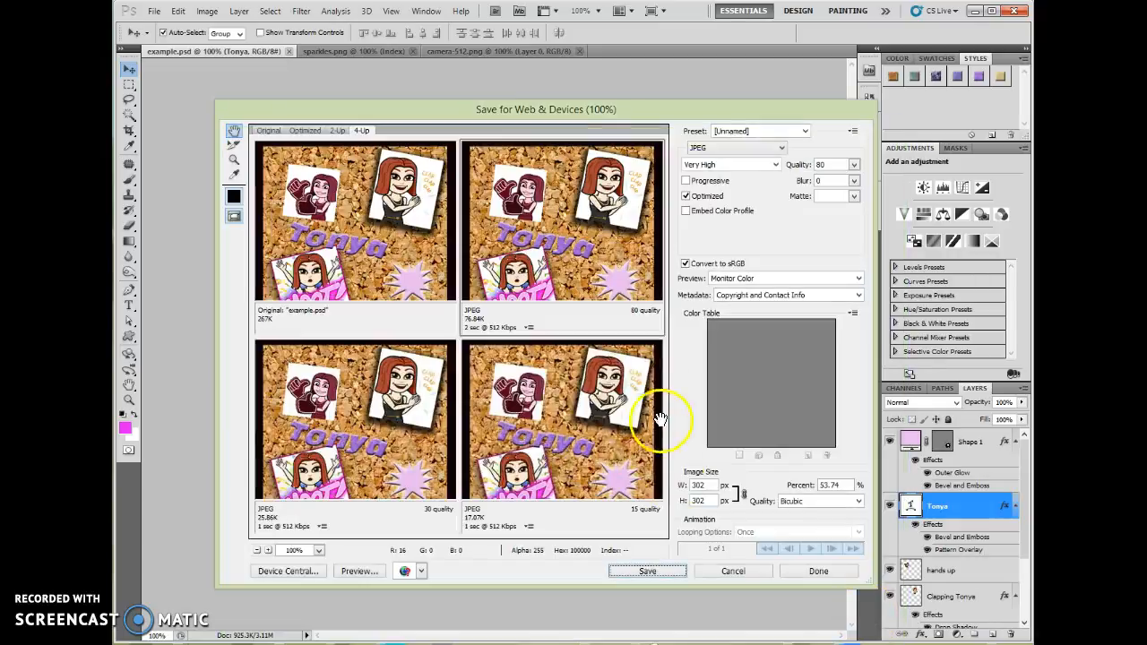